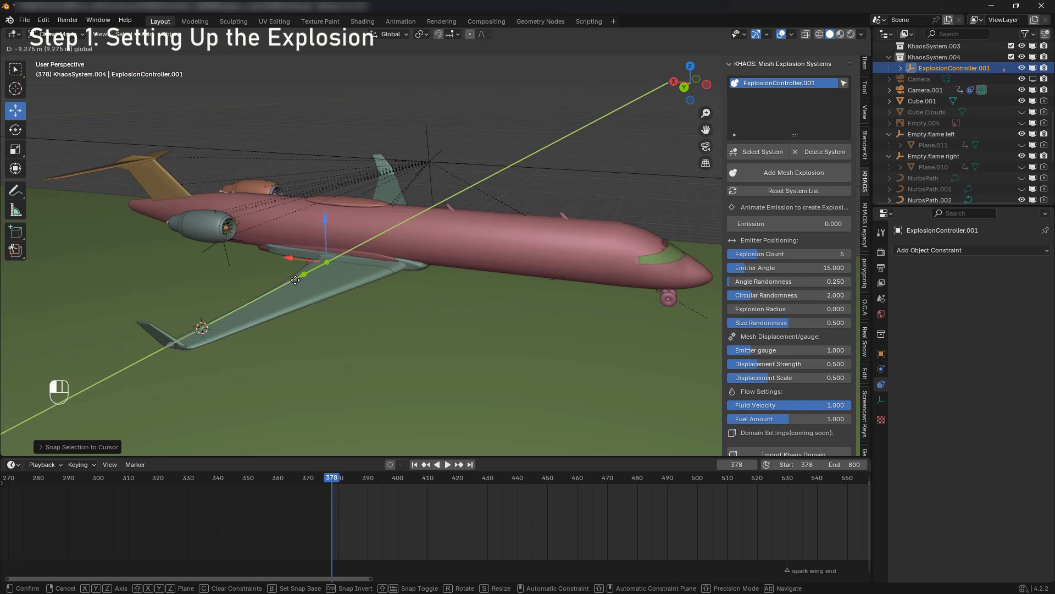
# - Move the explosion controller onto the wing surface near the wing root, beside the fuselage
pyautogui.click(300, 277)
pyautogui.press('KP_7')
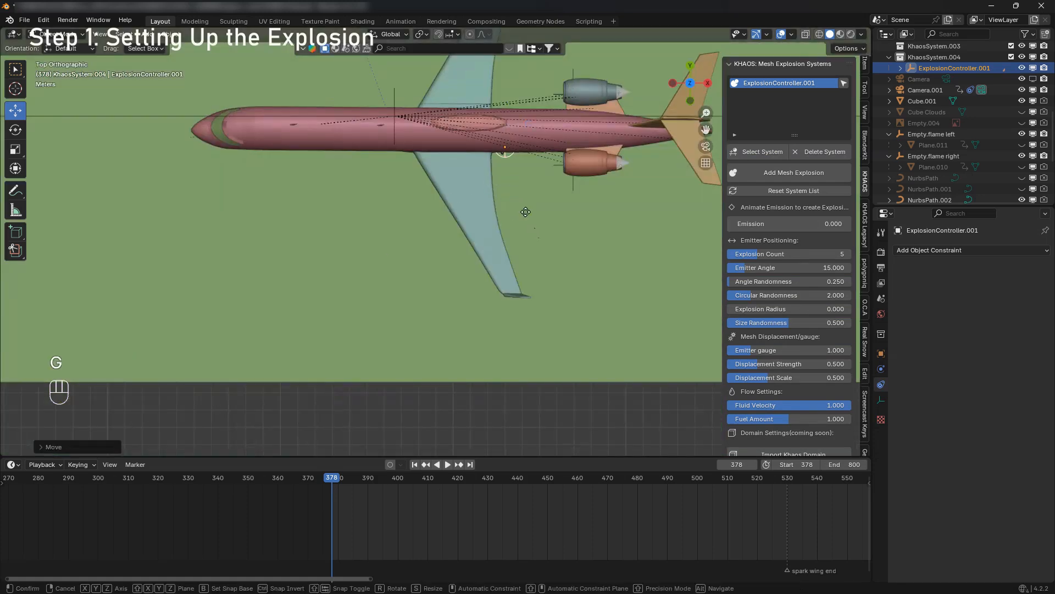
pyautogui.press('KP_0')
pyautogui.moveTo(384, 265); pyautogui.dragTo(300, 247, button='middle')
pyautogui.moveTo(277, 234); pyautogui.dragTo(277, 209)
pyautogui.scroll(3, 279, 252)
pyautogui.moveTo(279, 253); pyautogui.dragTo(420, 305, button='middle')
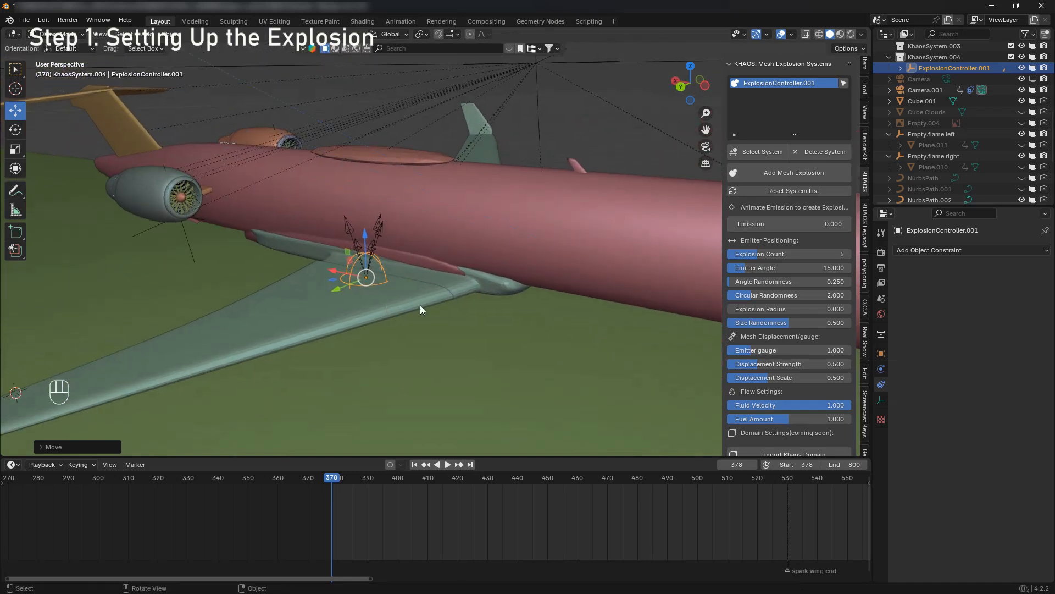
# - Set the explosion controller's Emitter Angle to about 43.07
pyautogui.moveTo(740, 271); pyautogui.dragTo(781, 270)
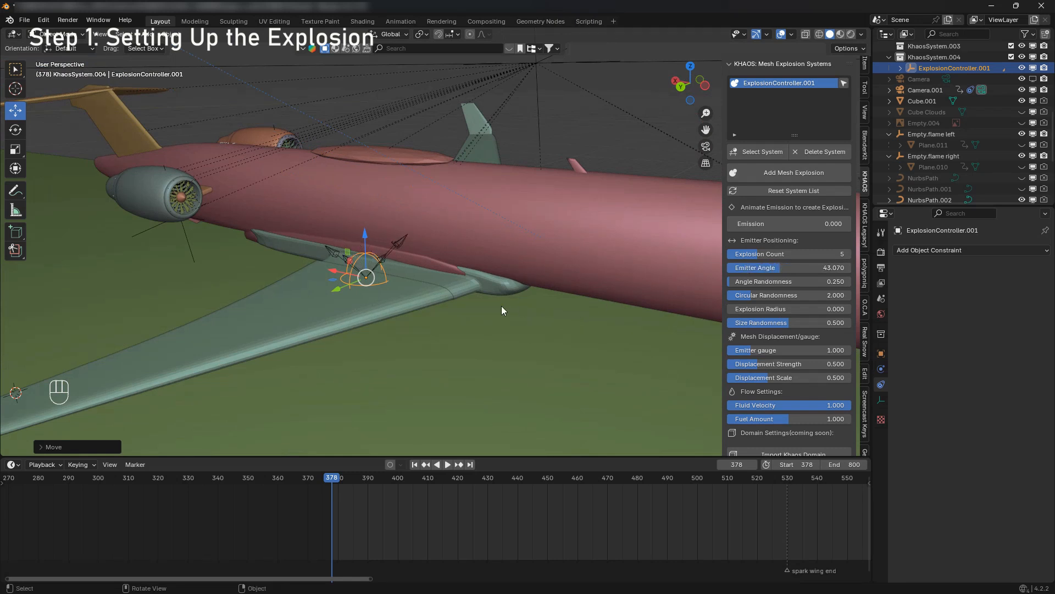
pyautogui.scroll(-2, 502, 307)
pyautogui.scroll(2, 464, 306)
# - Parent the explosion controller to the wing using the Object option
pyautogui.keyDown('shift'); pyautogui.click(346, 307); pyautogui.keyUp('shift')
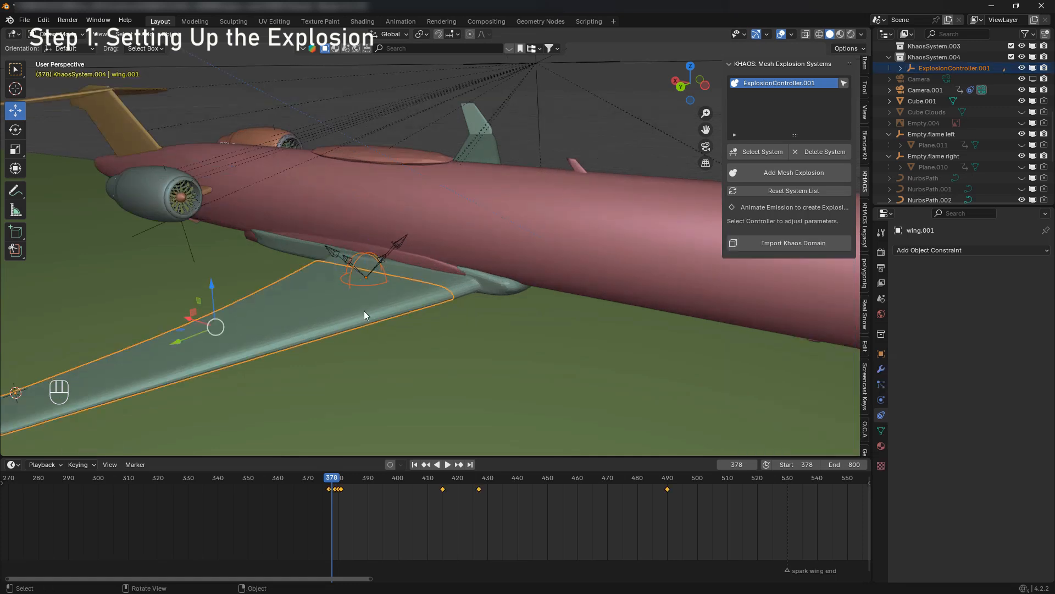
pyautogui.hotkey('ctrl', 'p')
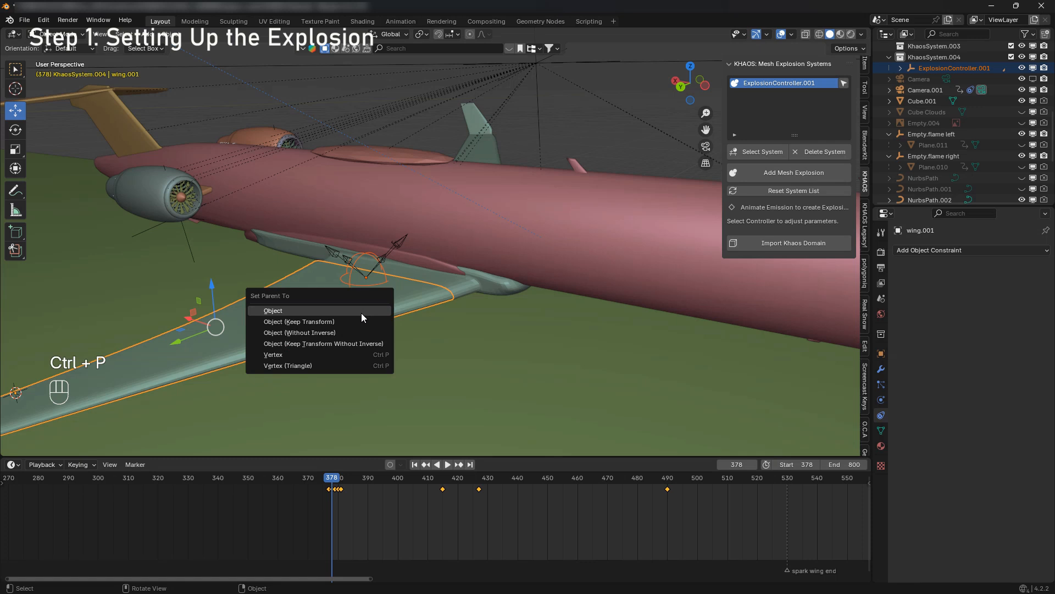
pyautogui.click(361, 312)
pyautogui.scroll(-2, 444, 311)
pyautogui.scroll(-3, 473, 230)
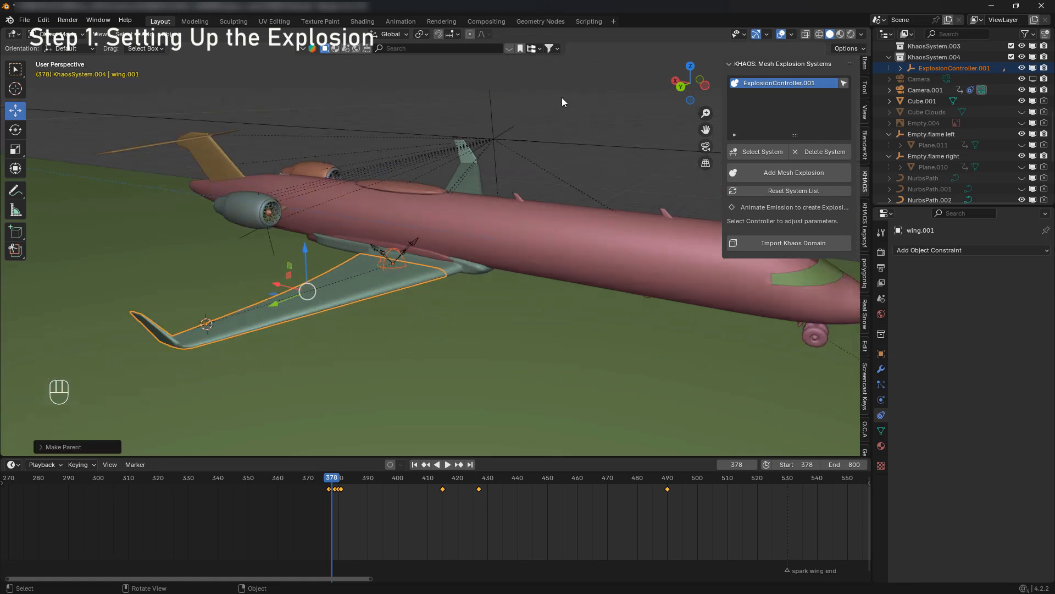
# - Play the animation and advance frame by frame to 389 to check how the explosion controller follows the wing
pyautogui.click(466, 170)
pyautogui.scroll(2, 465, 219)
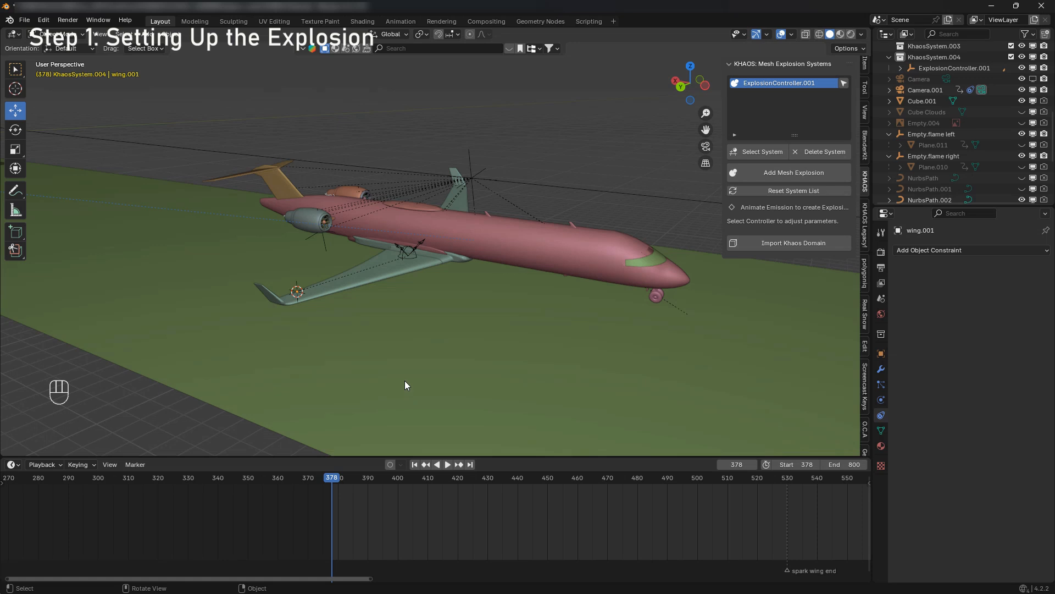
pyautogui.press('space')
pyautogui.press('space')
pyautogui.press('Right')
pyautogui.press('Right')
pyautogui.press('Right')
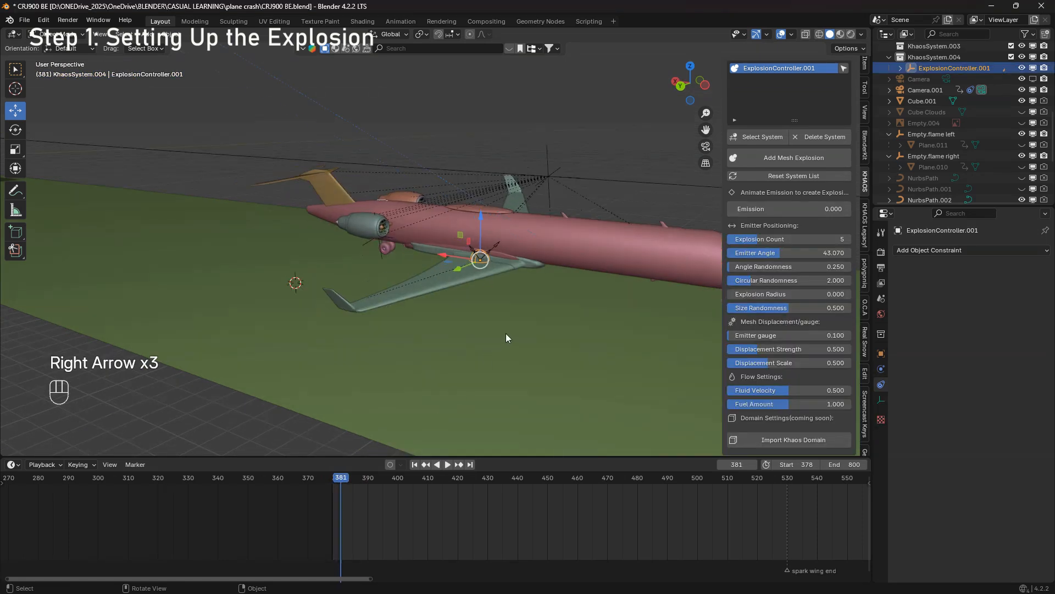
pyautogui.press('Right')
pyautogui.press('Right')
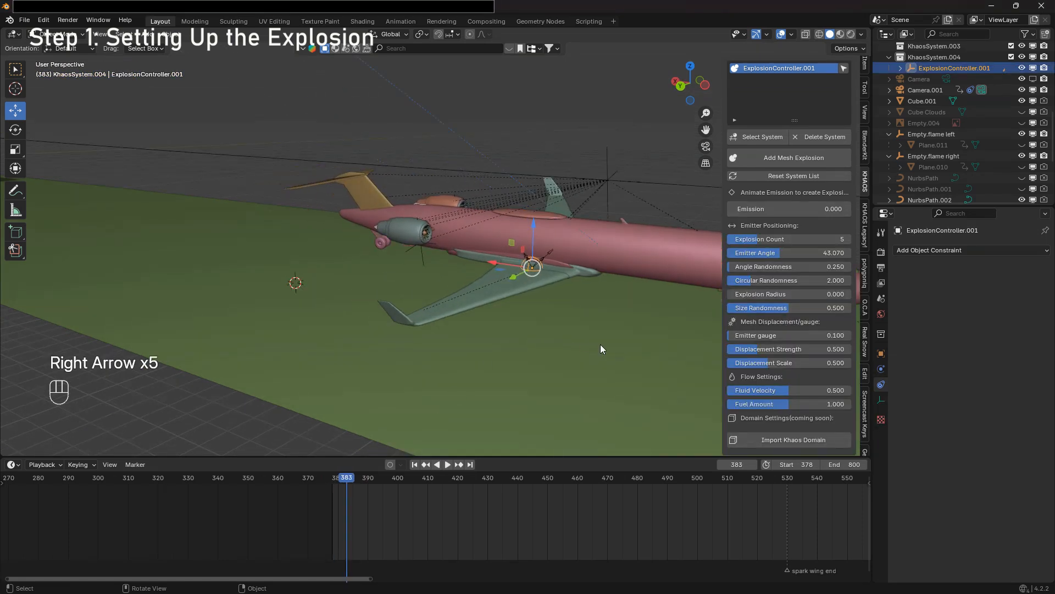
pyautogui.keyDown('shift'); pyautogui.moveTo(600, 346); pyautogui.dragTo(445, 370, button='middle'); pyautogui.keyUp('shift')
pyautogui.press('Right')
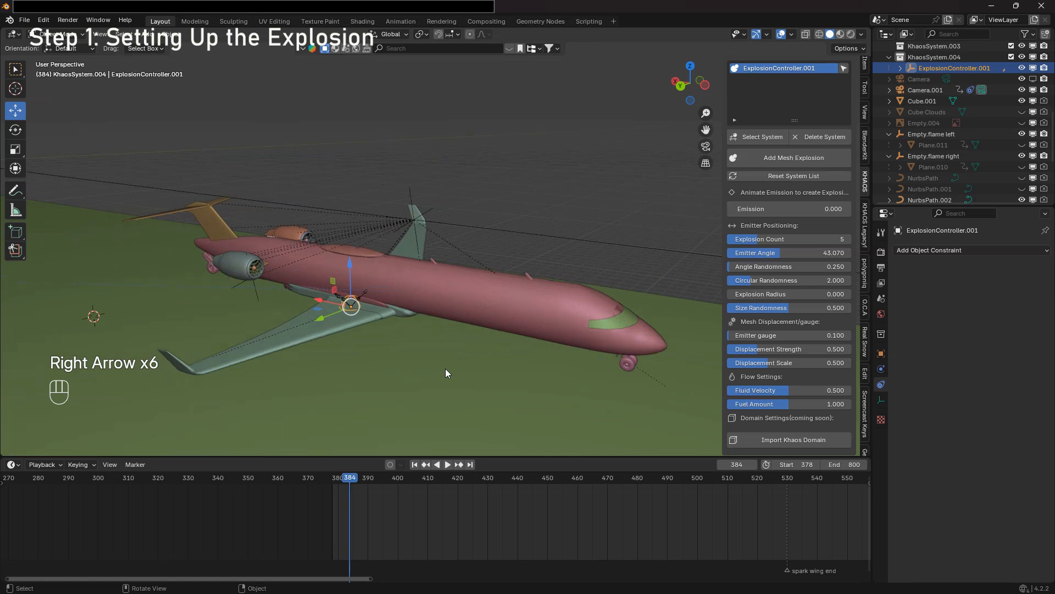
pyautogui.press('Right')
pyautogui.press('Right')
pyautogui.press('Right')
pyautogui.press('Right')
pyautogui.press('Right')
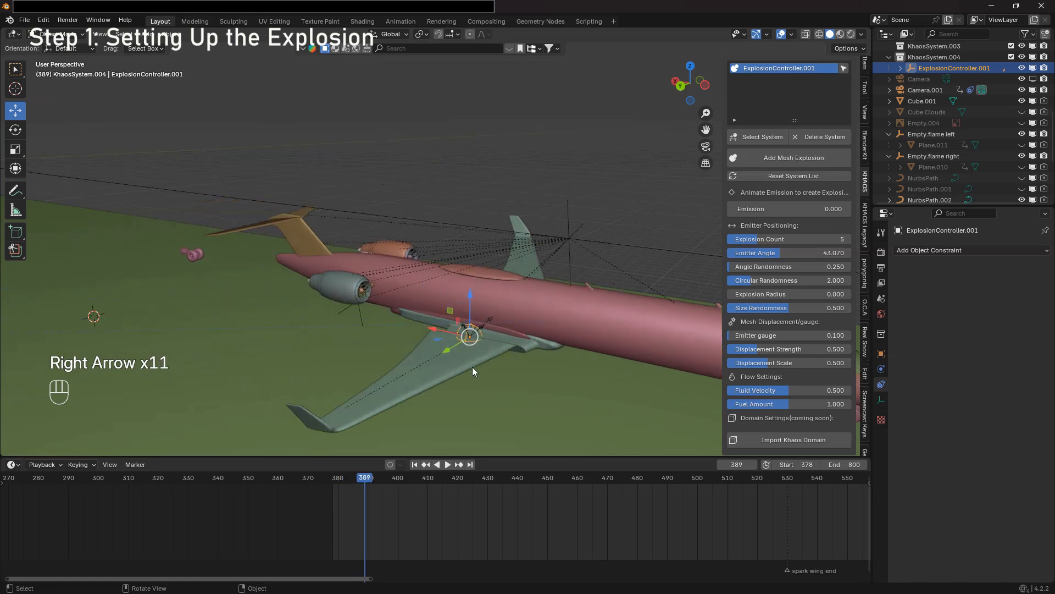
# - Add a timeline marker at frame 385 and rename it "explosion"
pyautogui.press('Left')
pyautogui.press('Left')
pyautogui.press('Left')
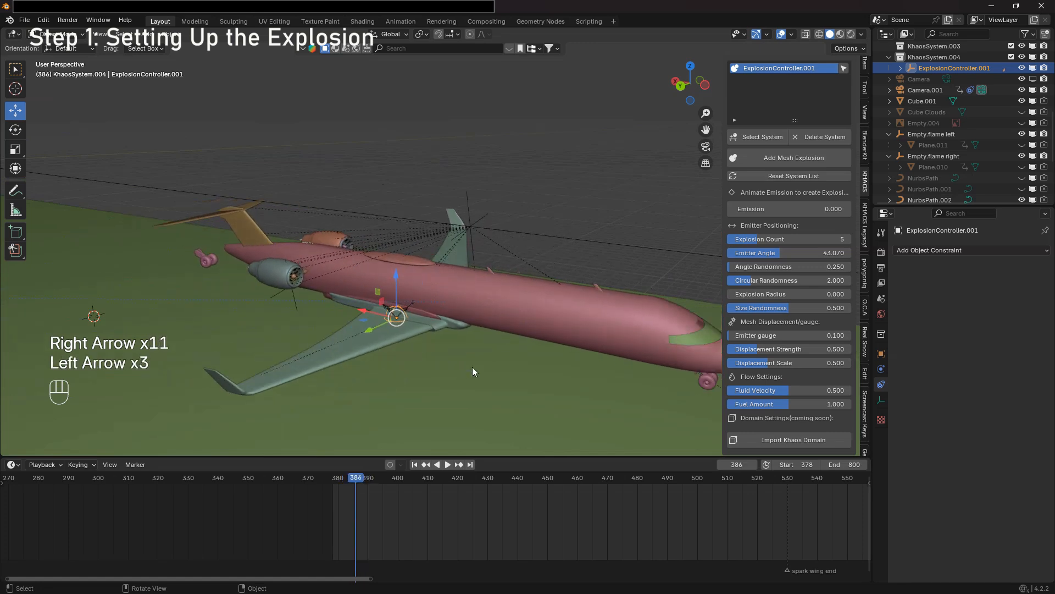
pyautogui.press('Left')
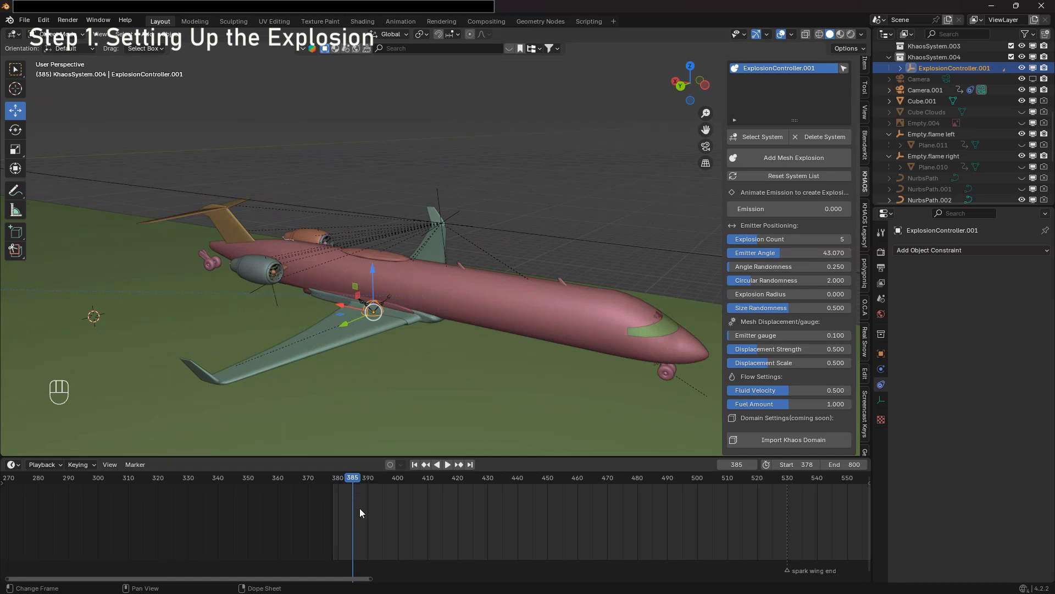
pyautogui.press('m')
pyautogui.click(370, 570)
pyautogui.press('F2')
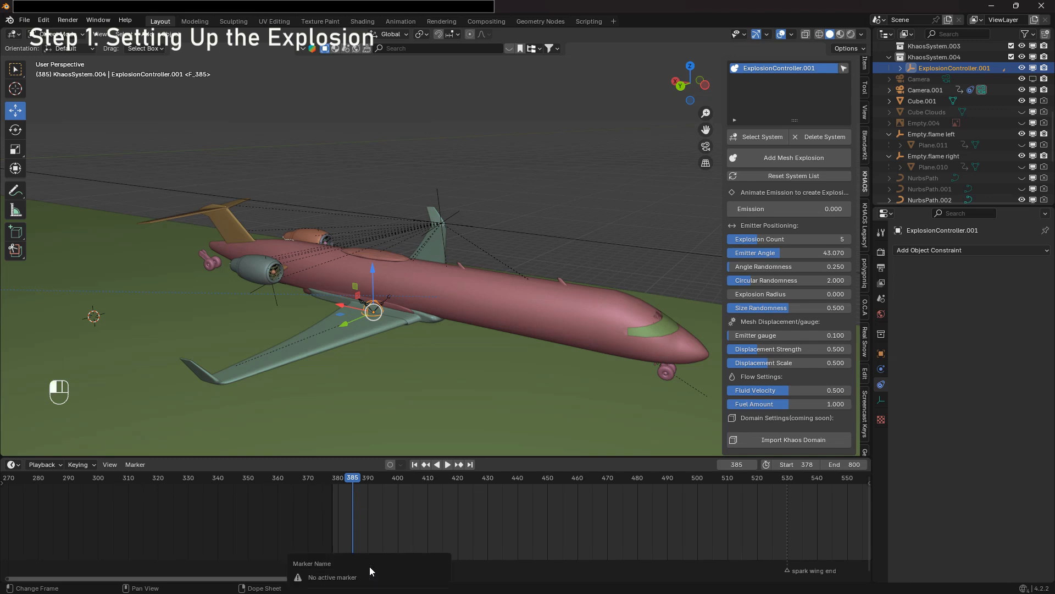
pyautogui.click(366, 567)
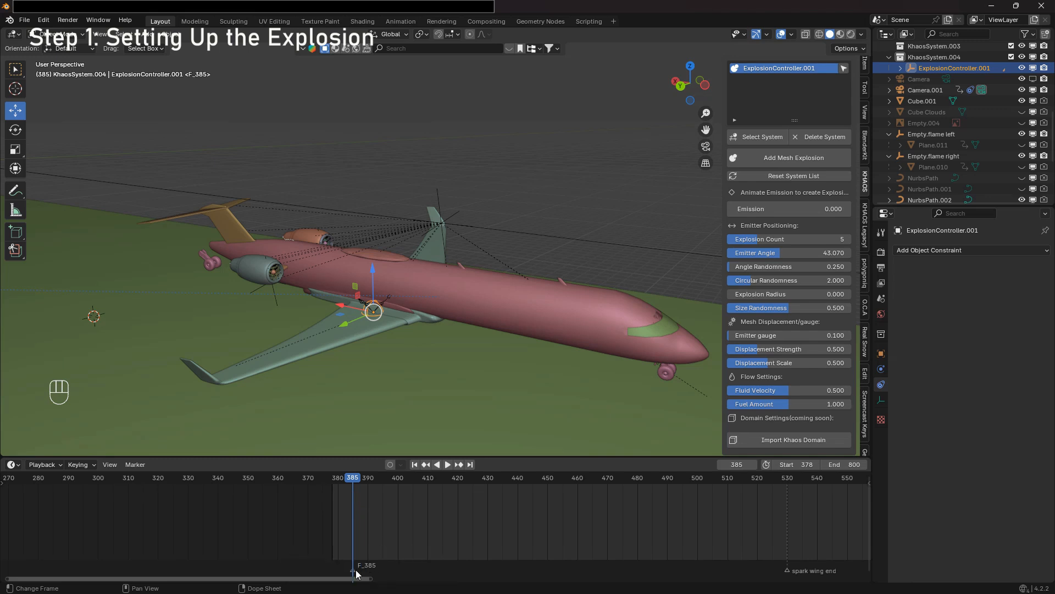
pyautogui.press('F2')
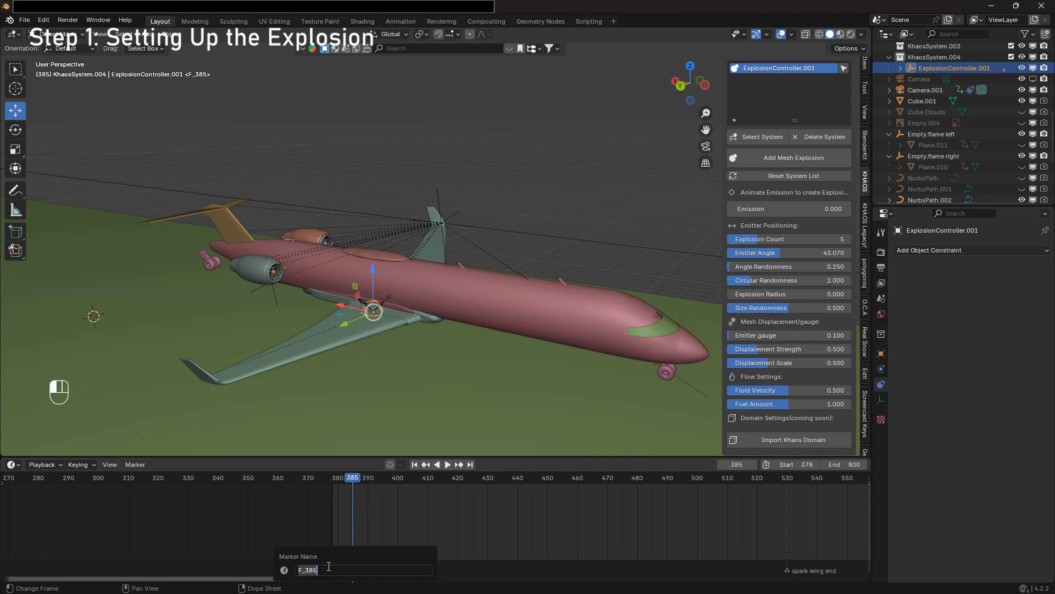
pyautogui.write('explosion')
pyautogui.press('Return')
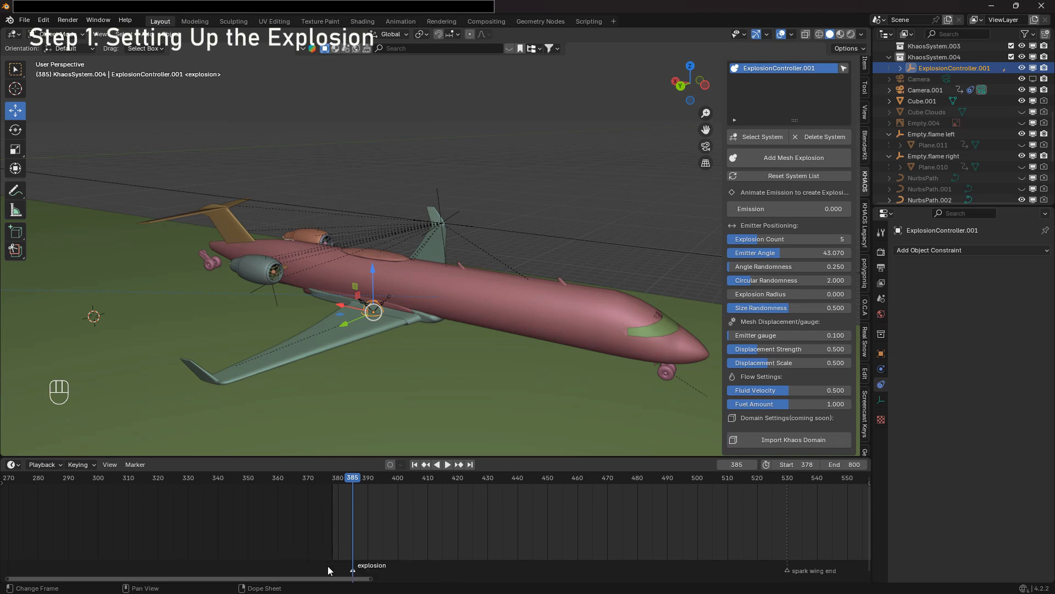
# - Set the explosion's Fluid Velocity and Fuel Amount to 0.1 each
pyautogui.scroll(2, 336, 299)
pyautogui.doubleClick(750, 390)
pyautogui.write('0.1')
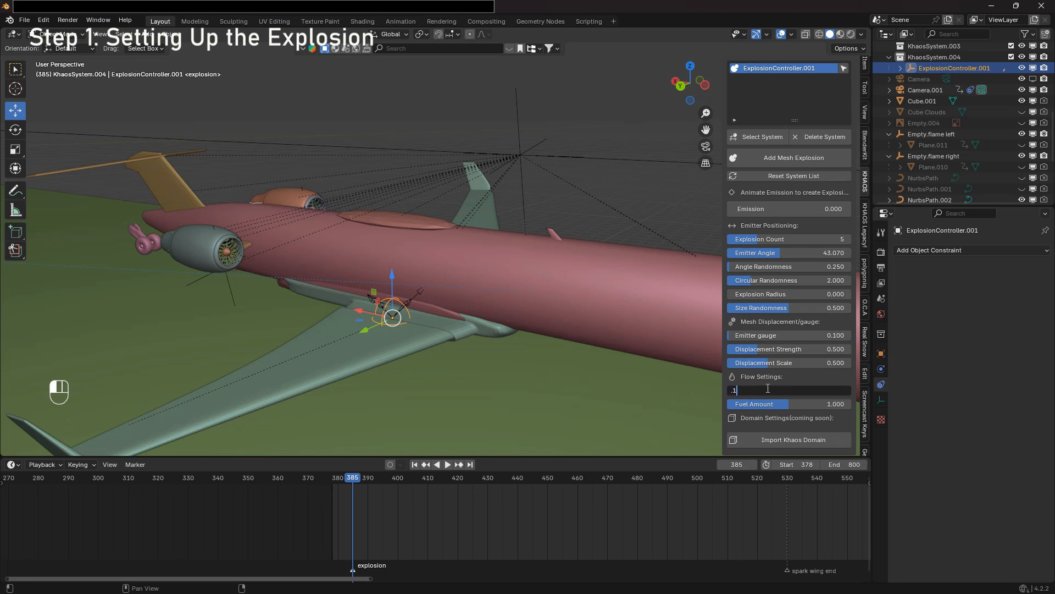
pyautogui.doubleClick(774, 403)
pyautogui.write('0.1')
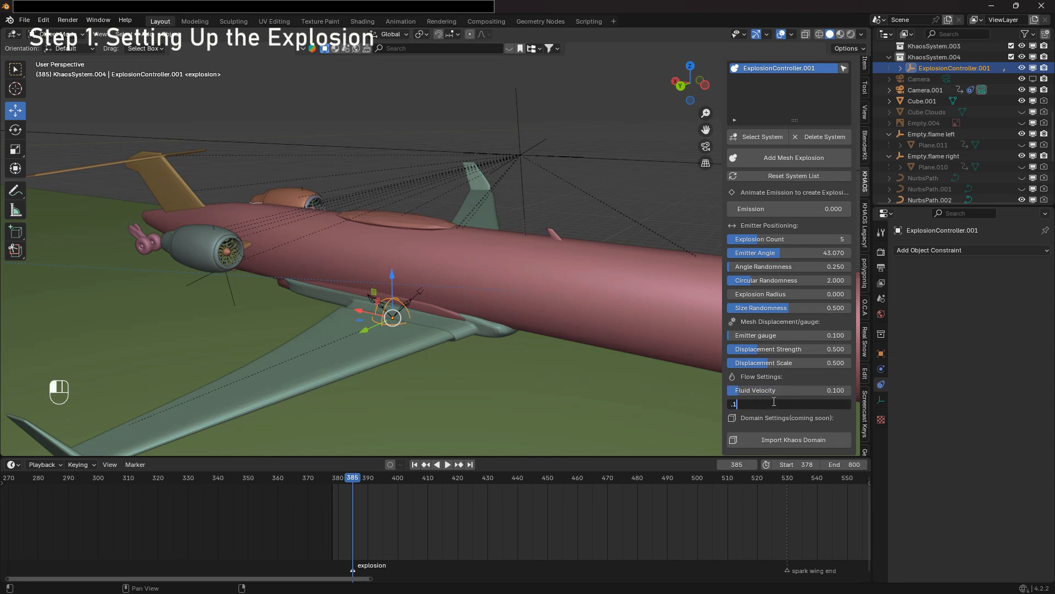
pyautogui.press('Return')
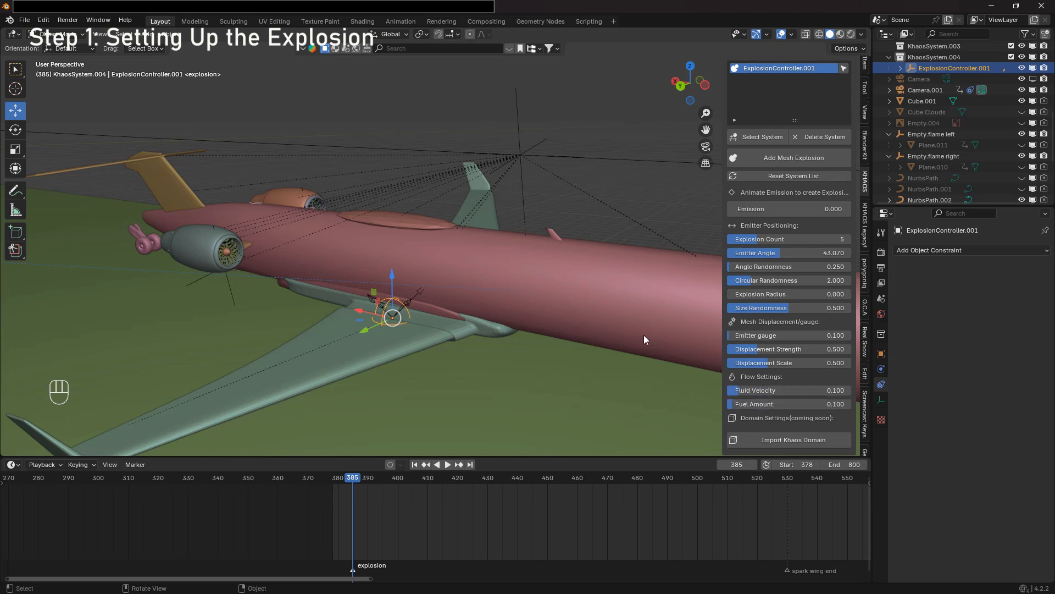
# - Insert a keyframe for Emission at 0 on frame 385
pyautogui.rightClick(779, 213)
pyautogui.click(731, 213)
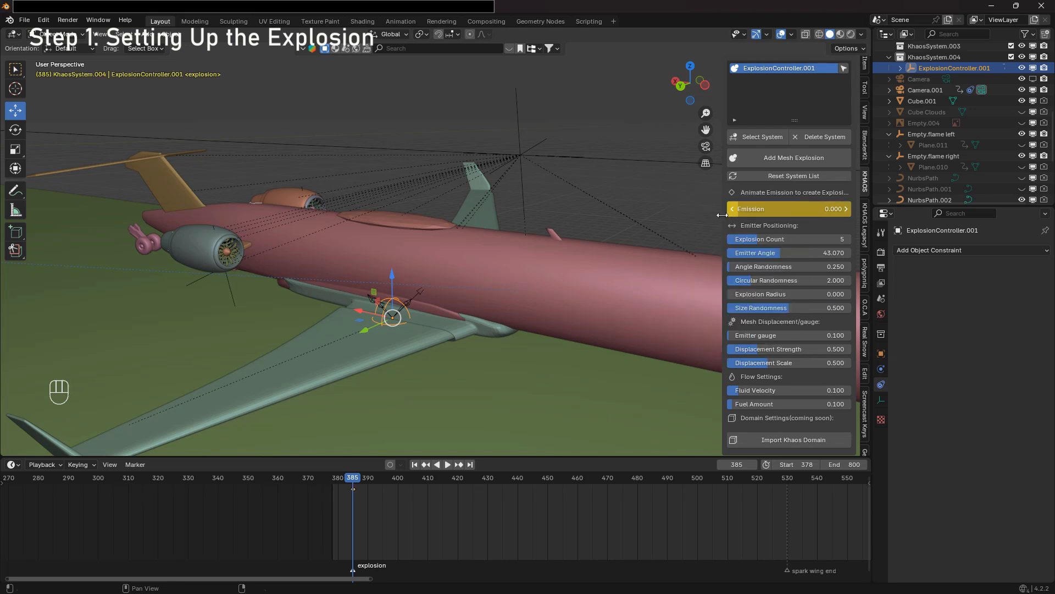
# - Set Emission to 2 on frame 391 and insert a keyframe for it
pyautogui.press('Right')
pyautogui.press('Right')
pyautogui.press('Right')
pyautogui.press('Right')
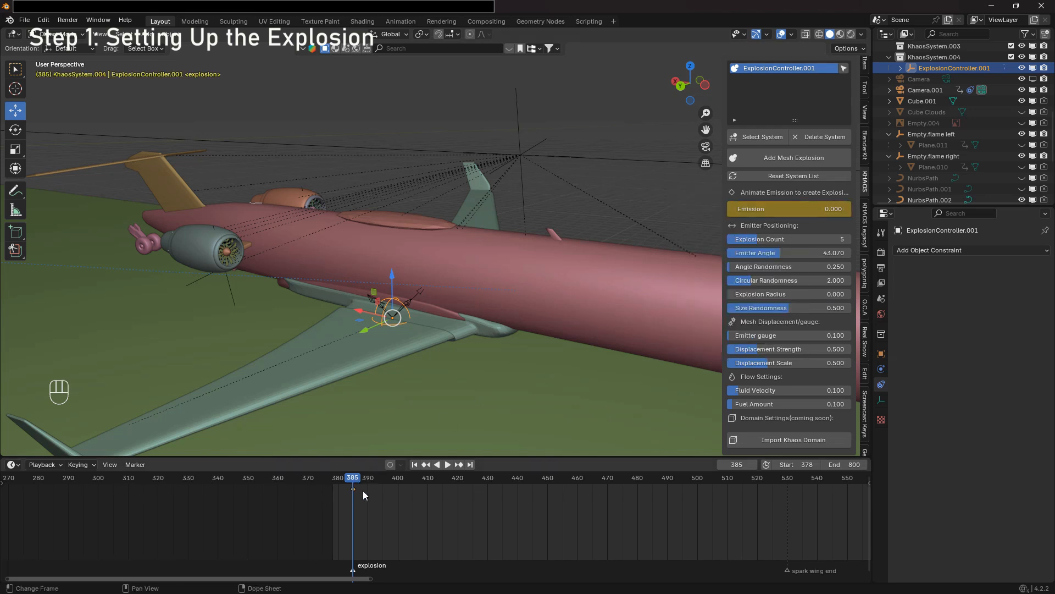
pyautogui.press('Right')
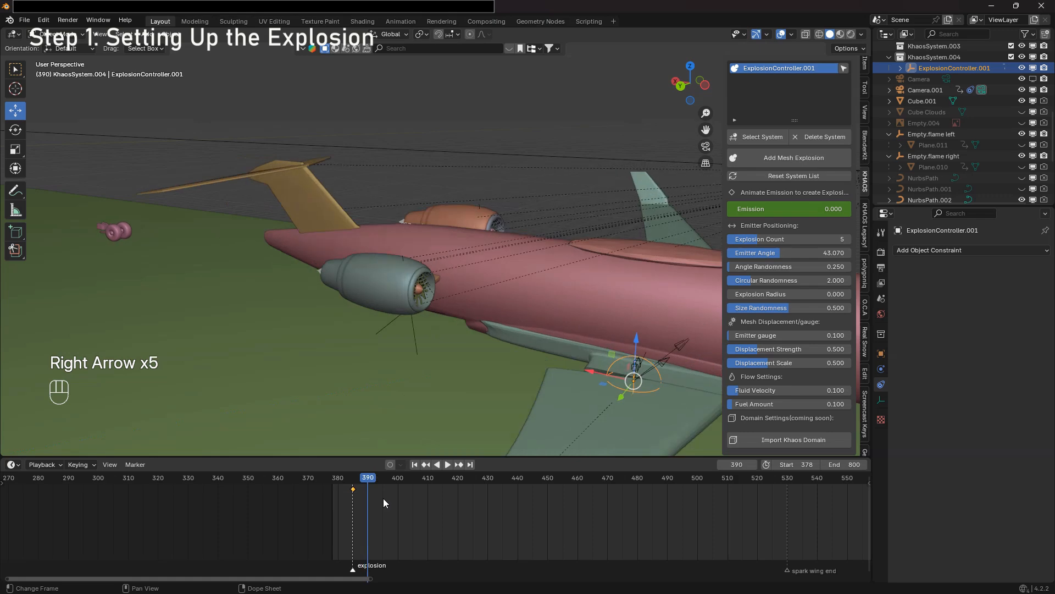
pyautogui.press('Left')
pyautogui.press('Left')
pyautogui.press('Left')
pyautogui.press('Left')
pyautogui.press('Left')
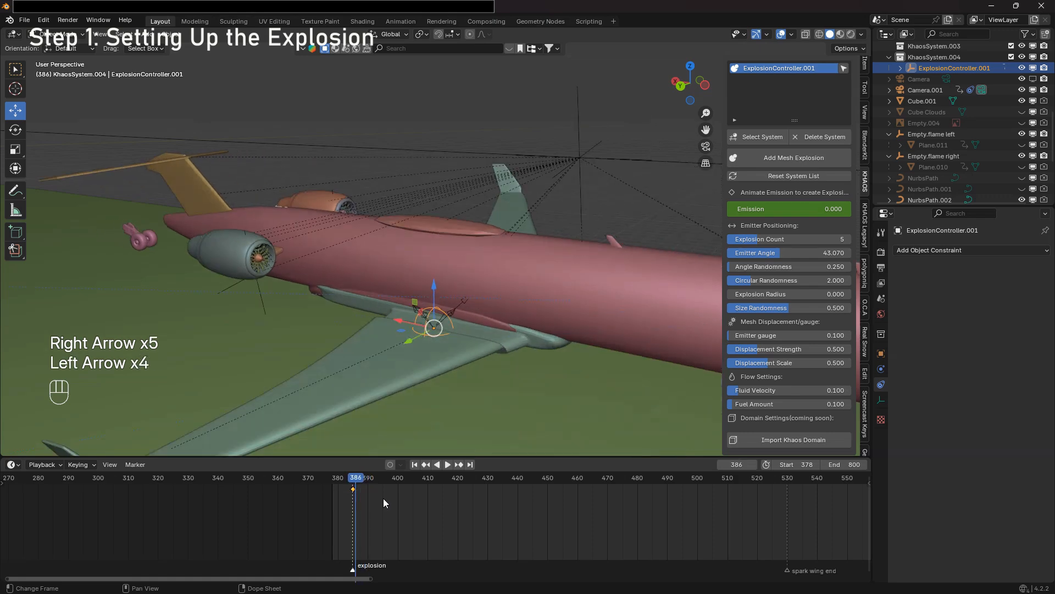
pyautogui.press('Right')
pyautogui.press('Right')
pyautogui.press('Right')
pyautogui.press('Right')
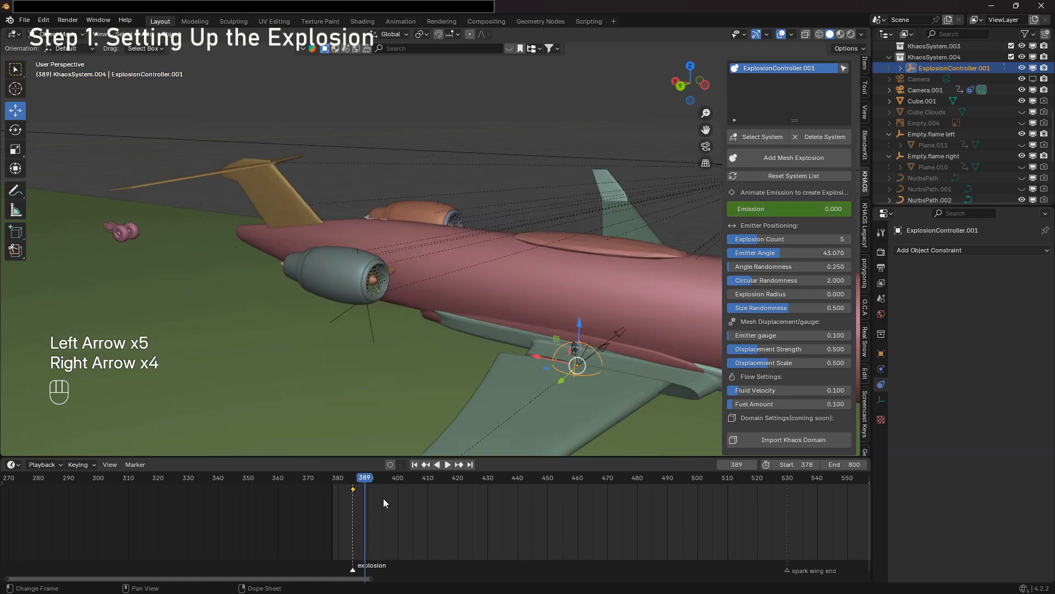
pyautogui.press('Right')
pyautogui.press('Right')
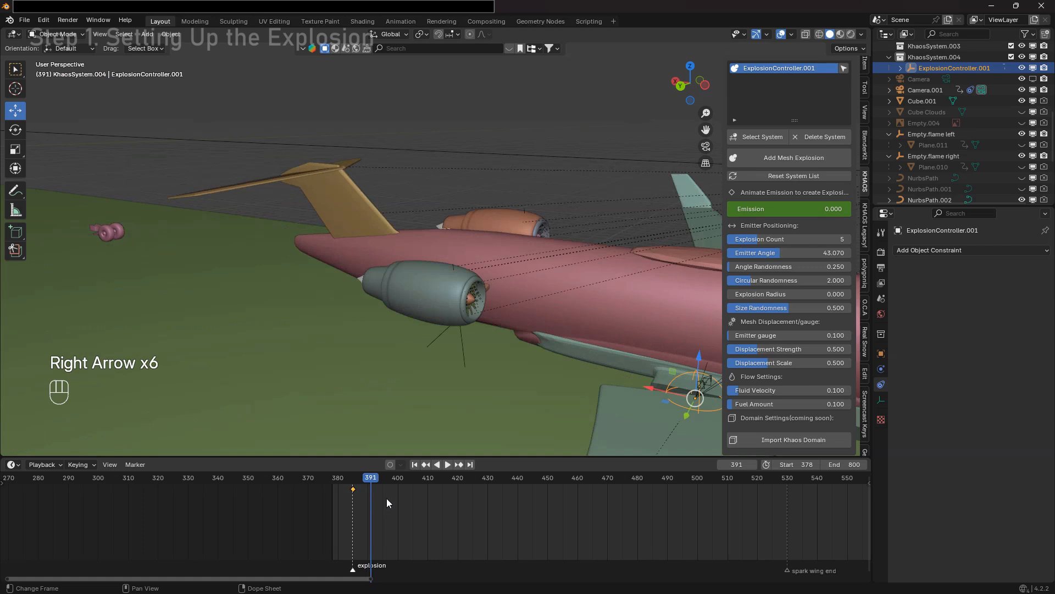
pyautogui.click(781, 207)
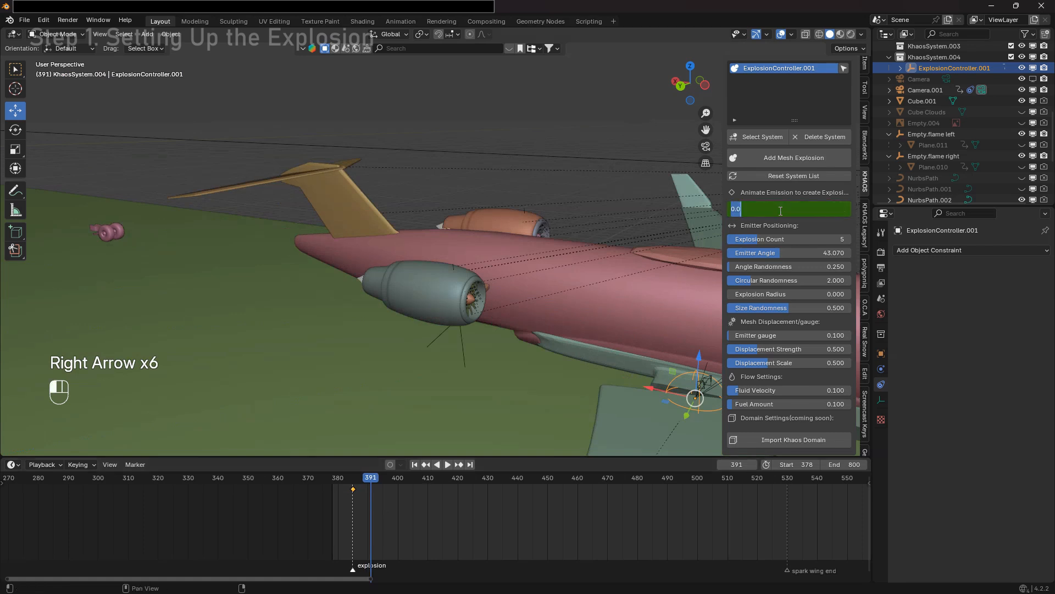
pyautogui.write('2')
pyautogui.press('Return')
pyautogui.rightClick(757, 209)
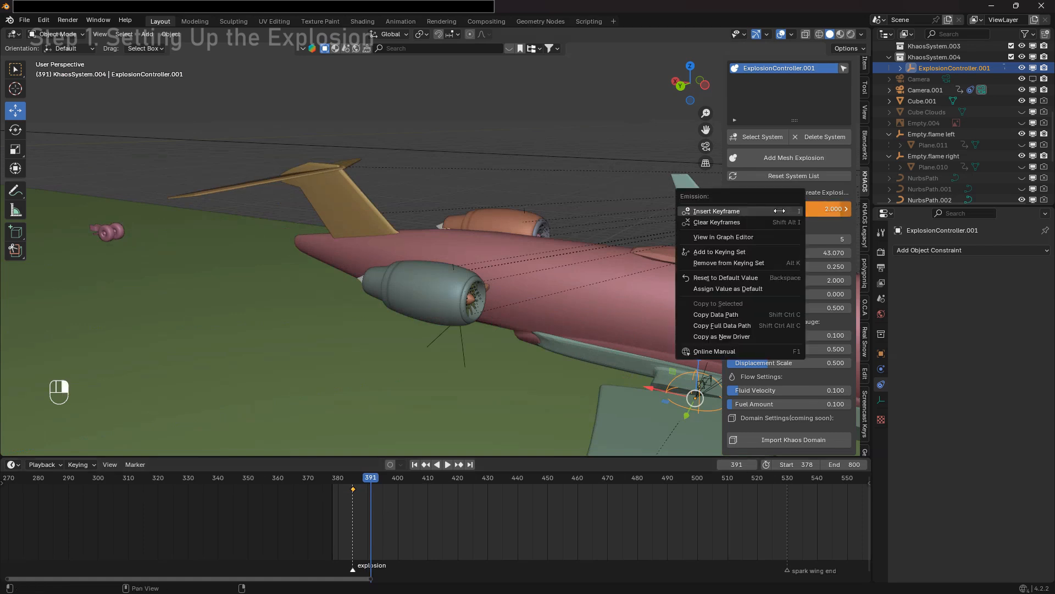
pyautogui.click(730, 212)
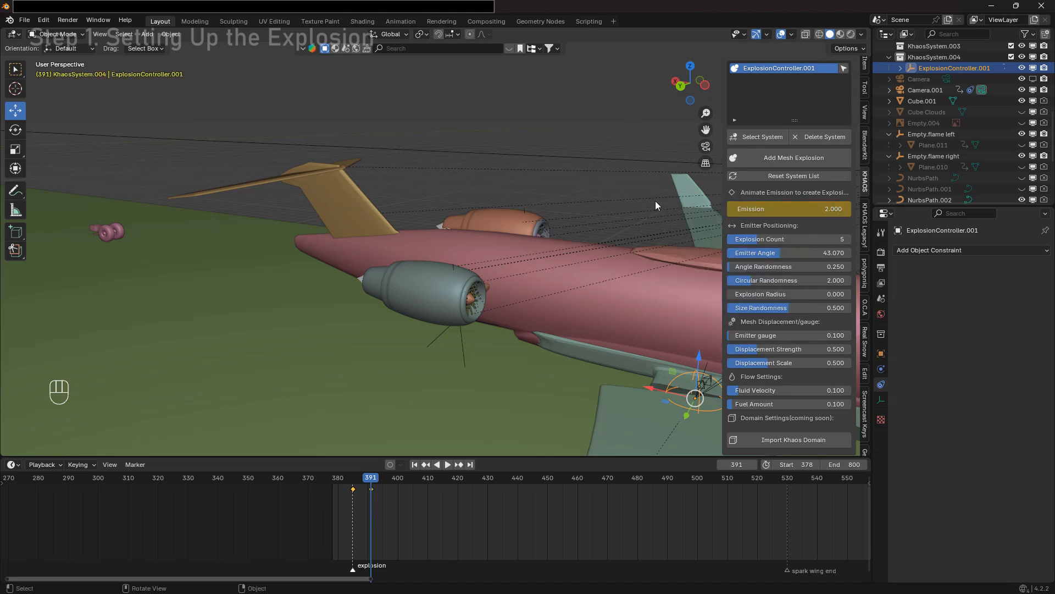
pyautogui.keyDown('shift'); pyautogui.moveTo(540, 365); pyautogui.dragTo(350, 298, button='middle'); pyautogui.keyUp('shift')
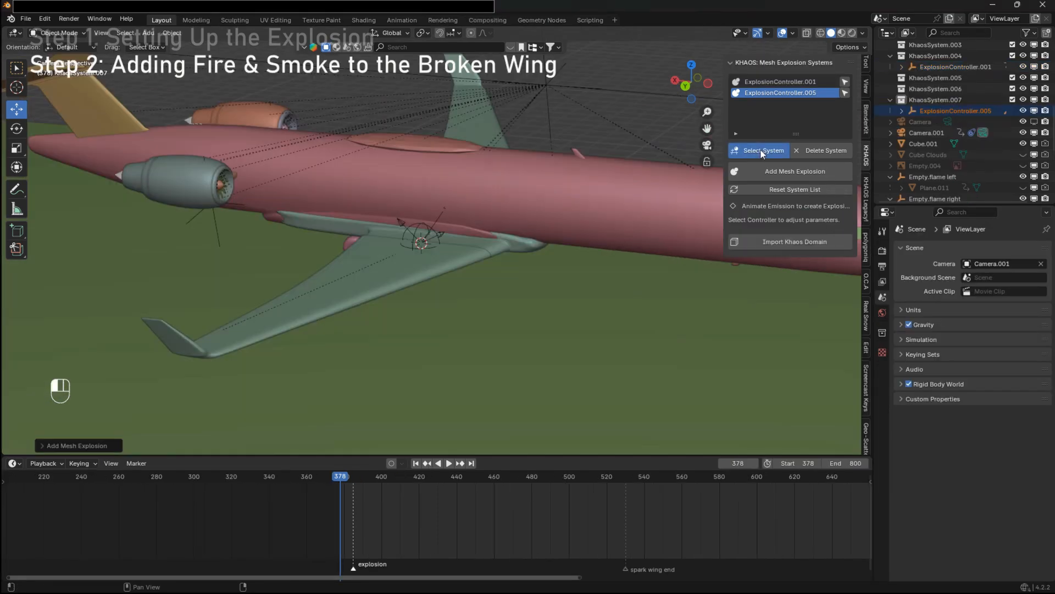
# - Snap ExplosionController.005 to the 3D cursor at the wing root and parent it to the wing using the Object option
pyautogui.click(762, 152)
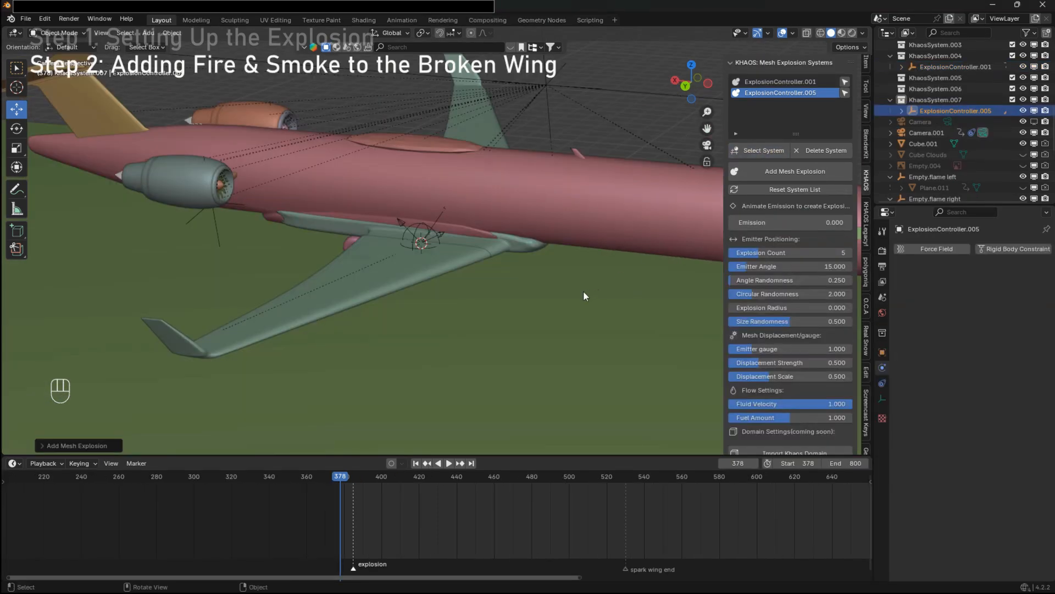
pyautogui.hotkey('shift', 's')
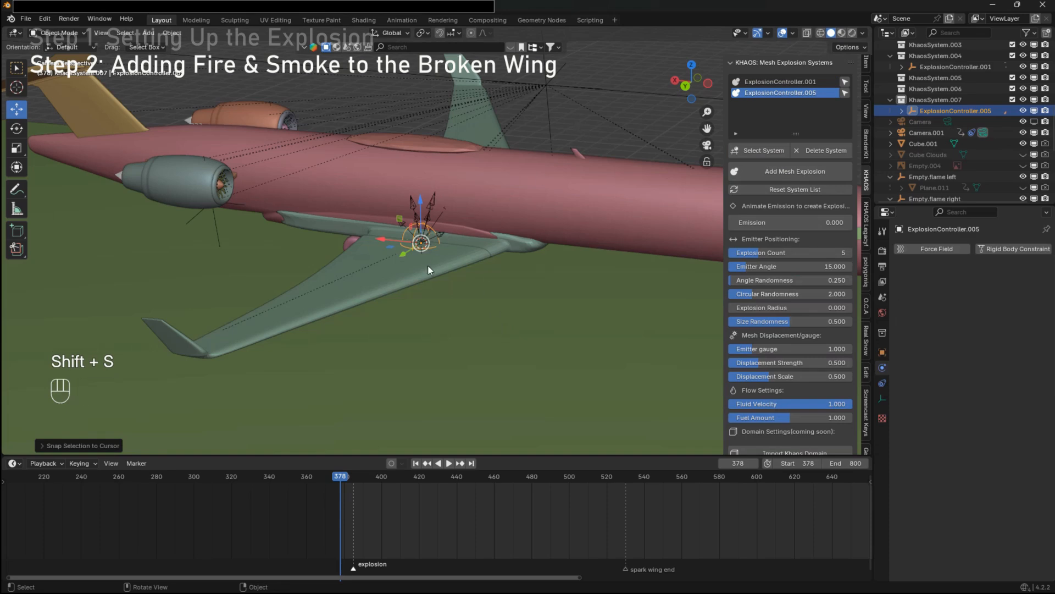
pyautogui.keyDown('shift'); pyautogui.click(408, 277); pyautogui.keyUp('shift')
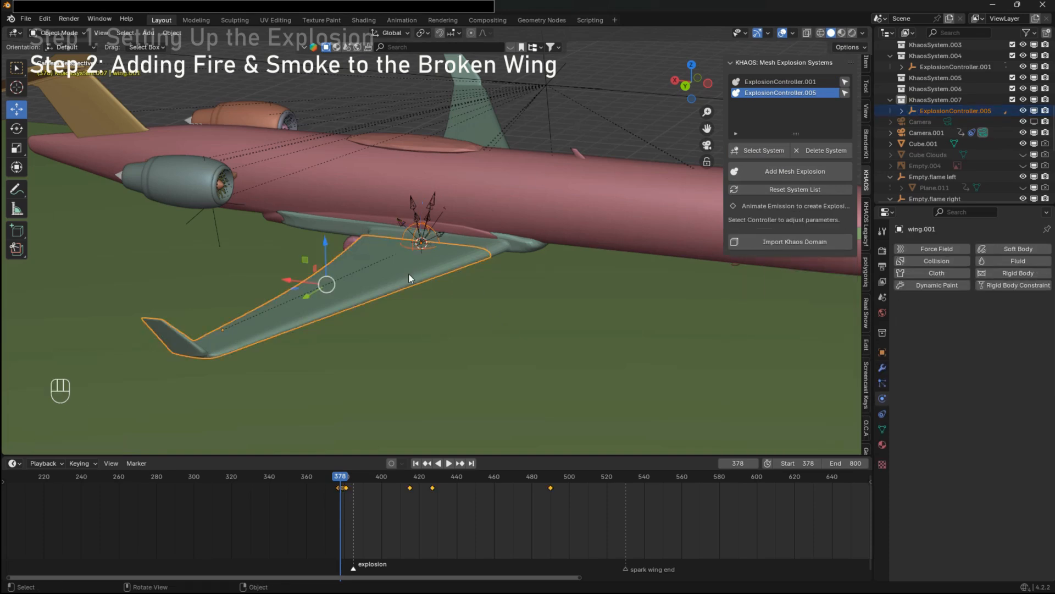
pyautogui.hotkey('ctrl', 'p')
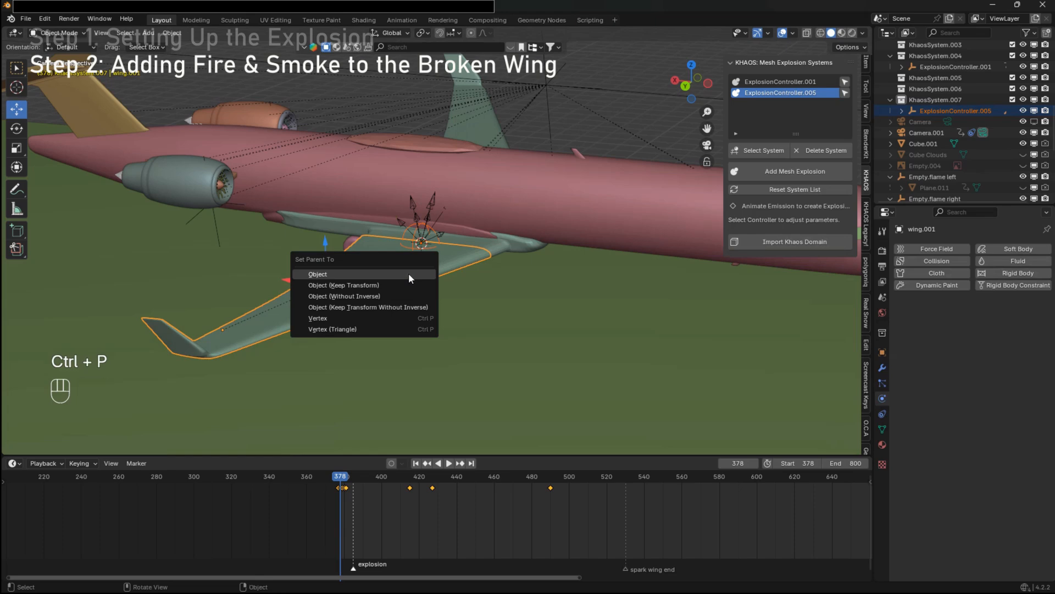
pyautogui.click(409, 275)
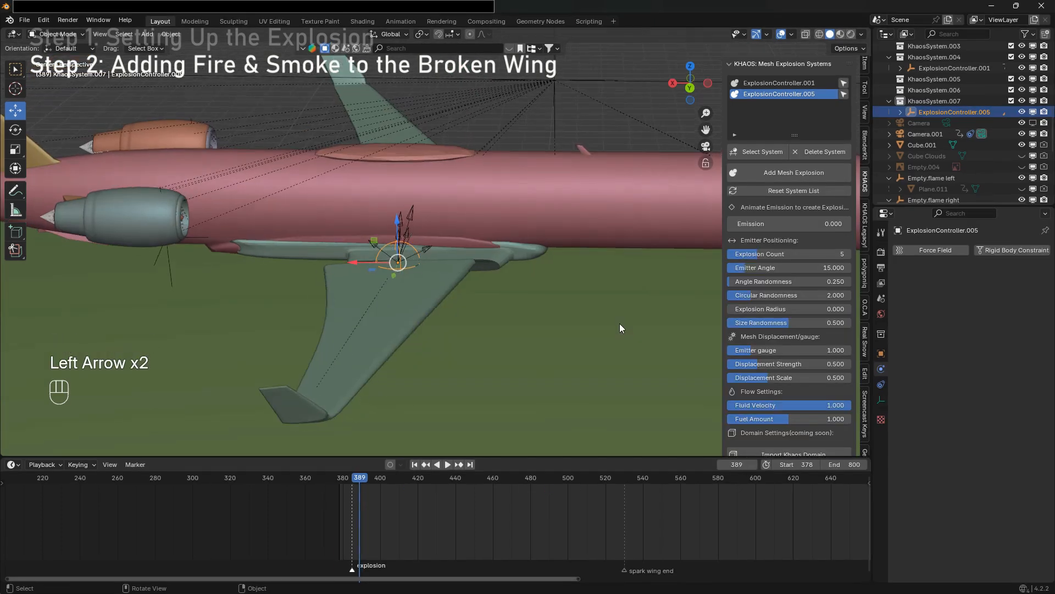
# - Set ExplosionController.005's Emission to 1 on frame 390 and insert a keyframe for it
pyautogui.press('Right')
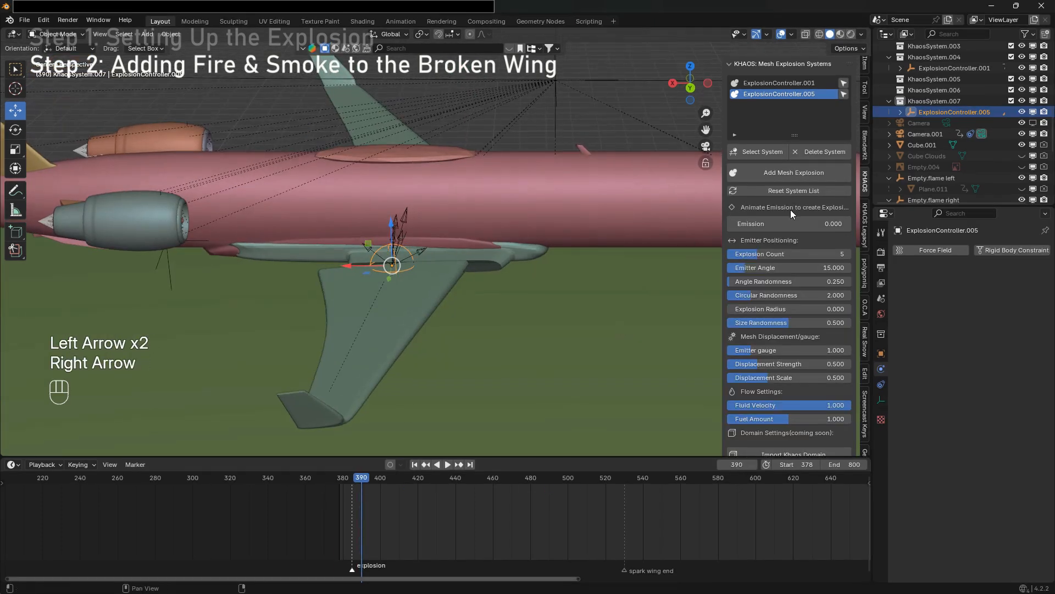
pyautogui.click(779, 224)
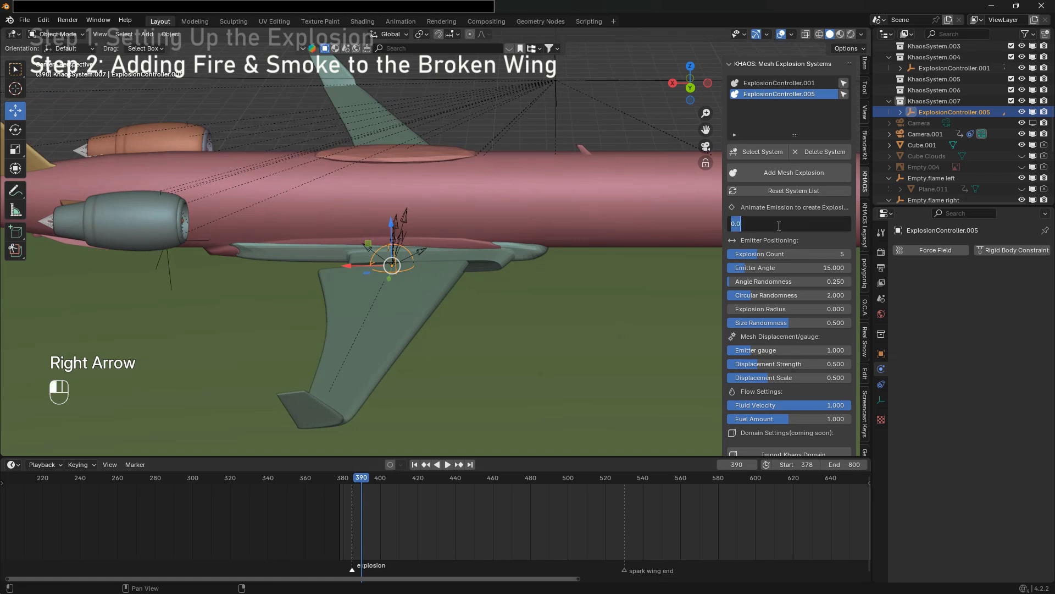
pyautogui.write('1')
pyautogui.press('Return')
pyautogui.rightClick(729, 223)
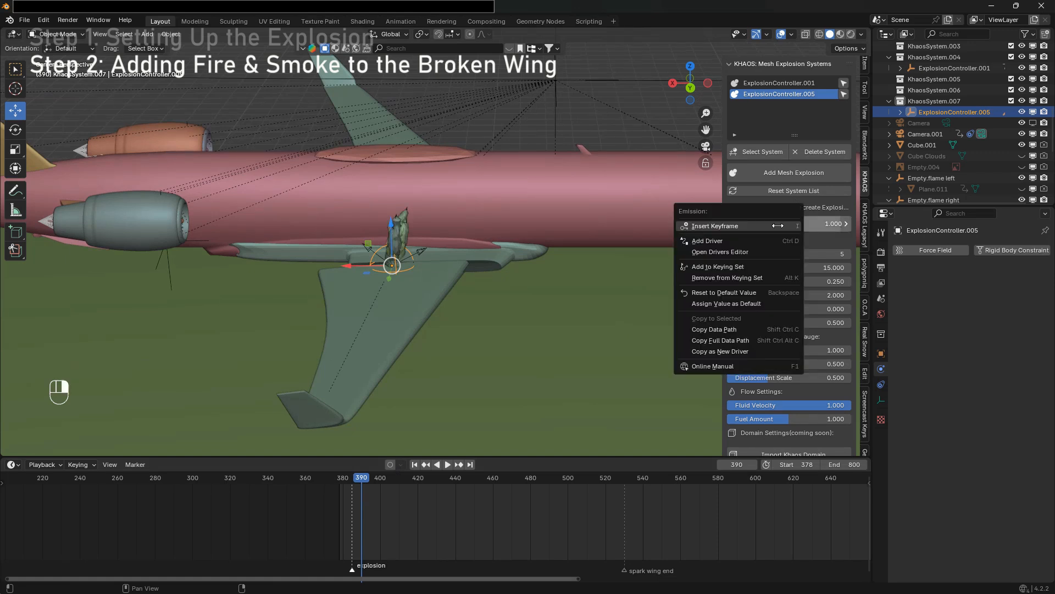
pyautogui.click(721, 226)
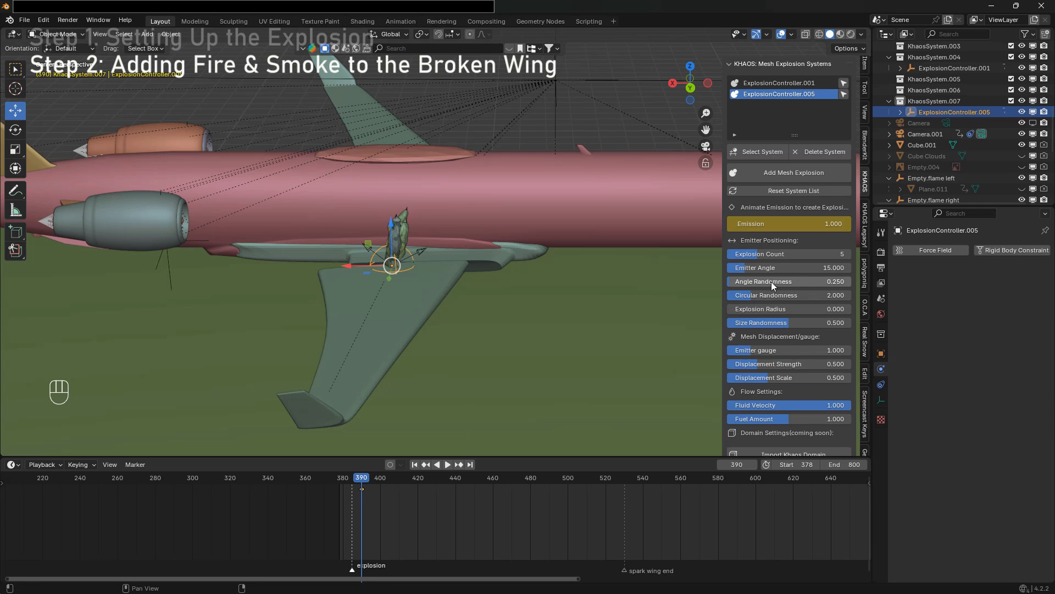
# - Set Emitter Angle to 38.246, Angle Randomness to 0.996, Circular Randomness to 3.930 and Emitter gauge to 0.1
pyautogui.scroll(-1, 773, 271)
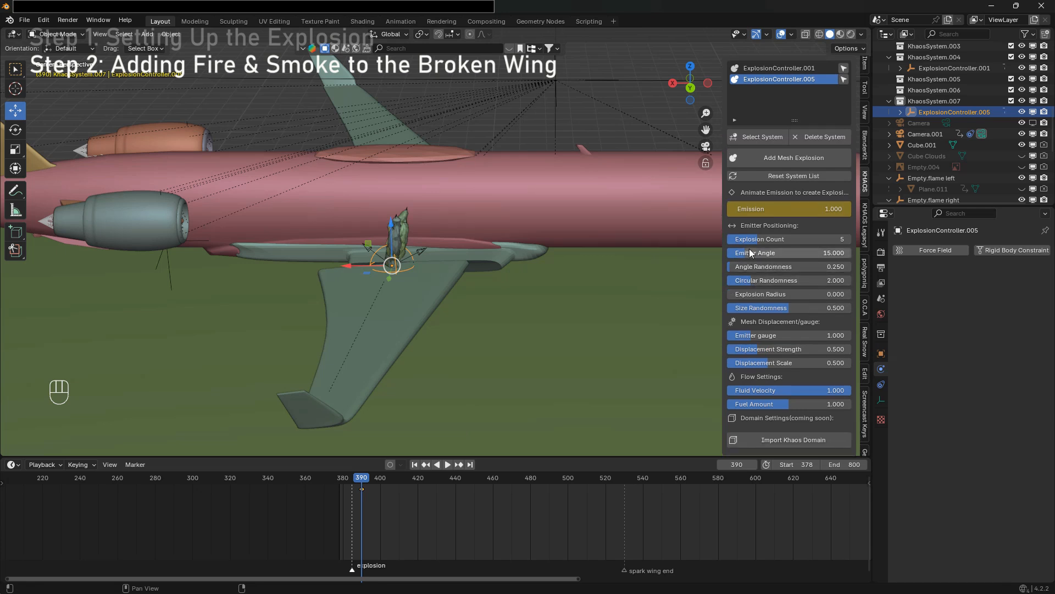
pyautogui.moveTo(749, 253); pyautogui.dragTo(785, 267)
pyautogui.moveTo(743, 280); pyautogui.dragTo(780, 281)
pyautogui.click(759, 333)
pyautogui.write('0.1')
pyautogui.press('Return')
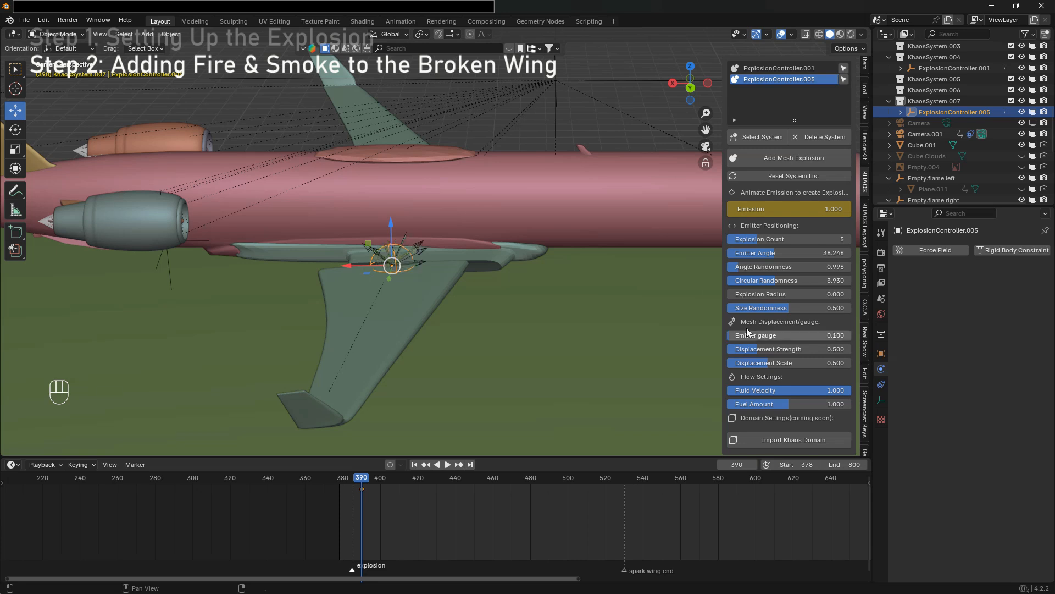
# - Set the wing emitter's Fluid Velocity and Fuel Amount to 0.4 each
pyautogui.moveTo(772, 395); pyautogui.dragTo(773, 405)
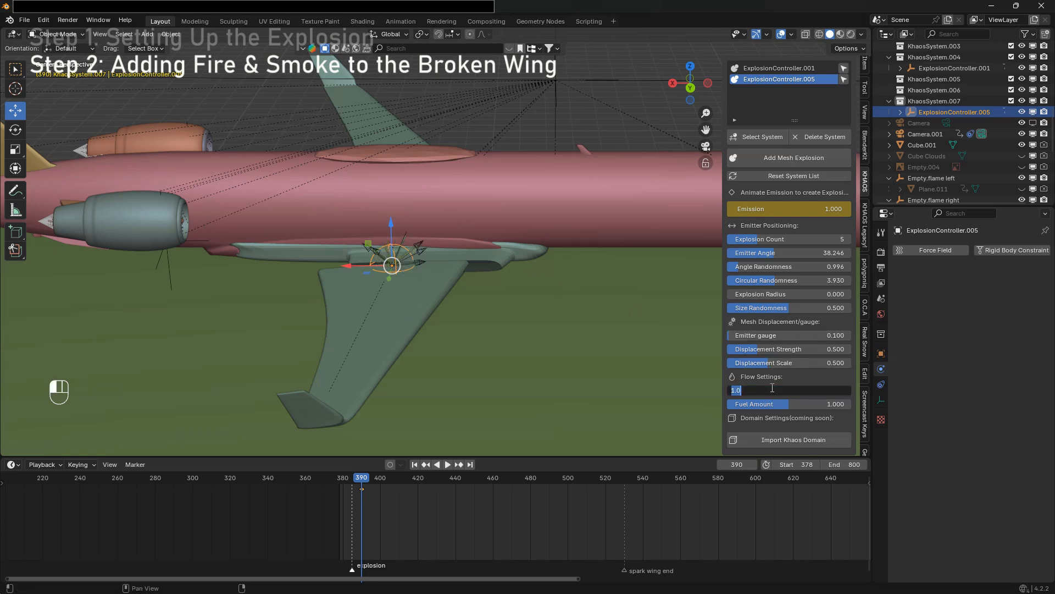
pyautogui.write('0.4')
pyautogui.press('Return')
# - Import a Khaos domain for the wing emitter and snap it to the 3D cursor
pyautogui.click(776, 439)
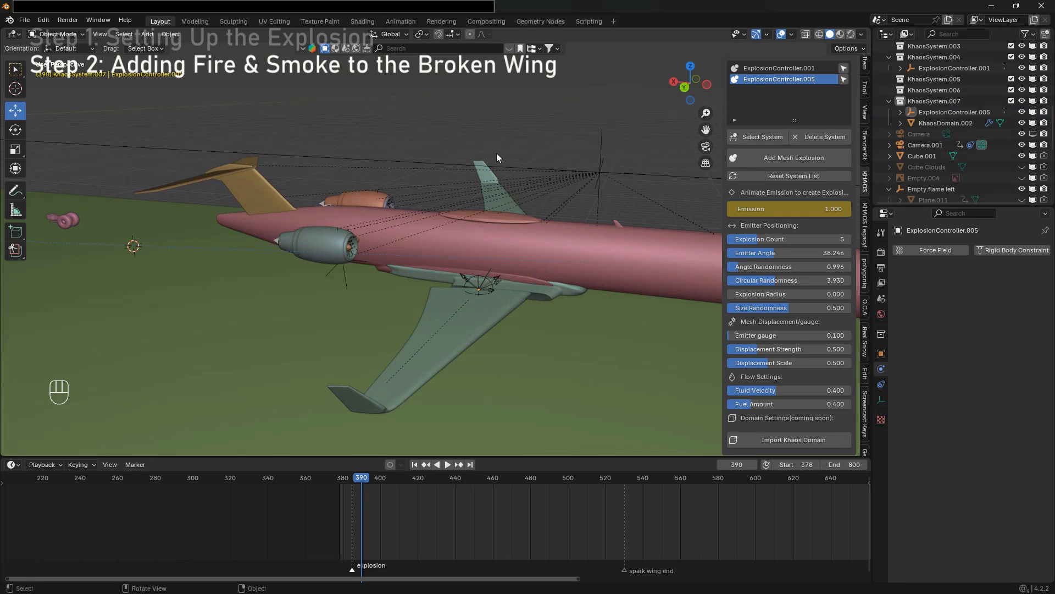
pyautogui.scroll(-10, 418, 154)
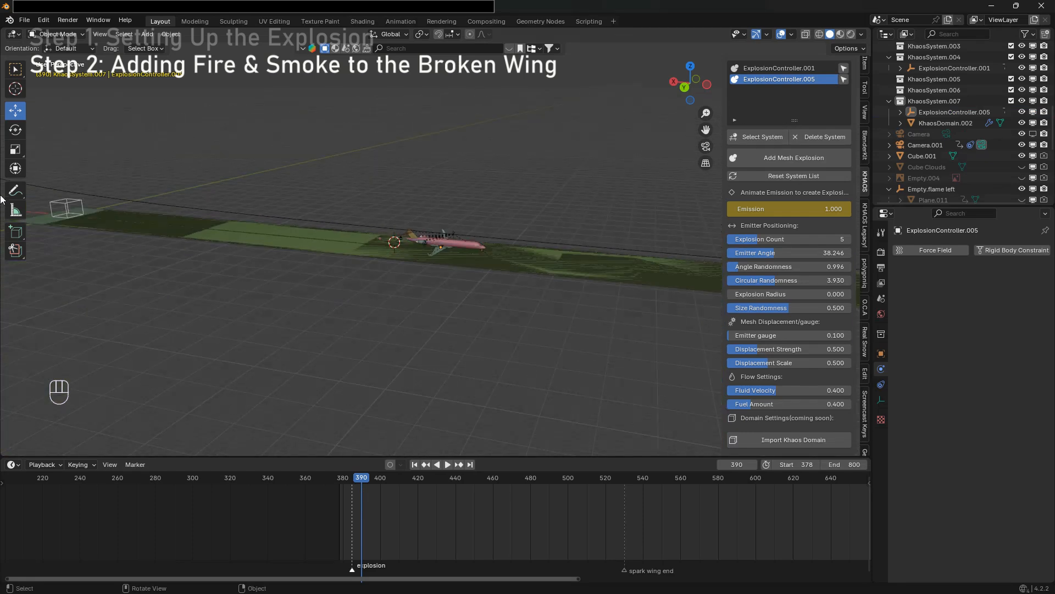
pyautogui.click(61, 204)
pyautogui.scroll(4, 504, 196)
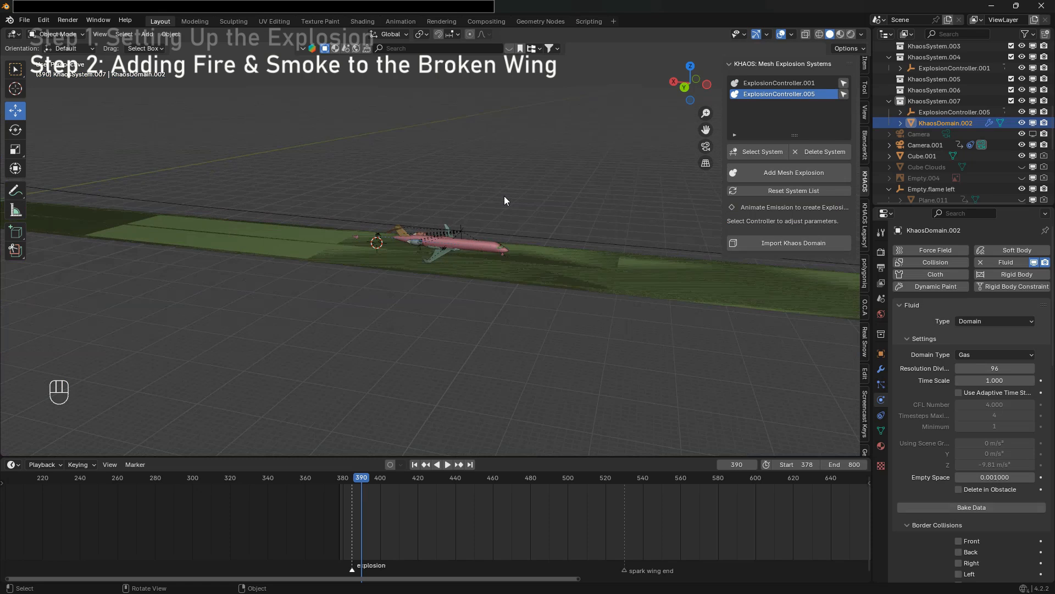
pyautogui.hotkey('shift', 's')
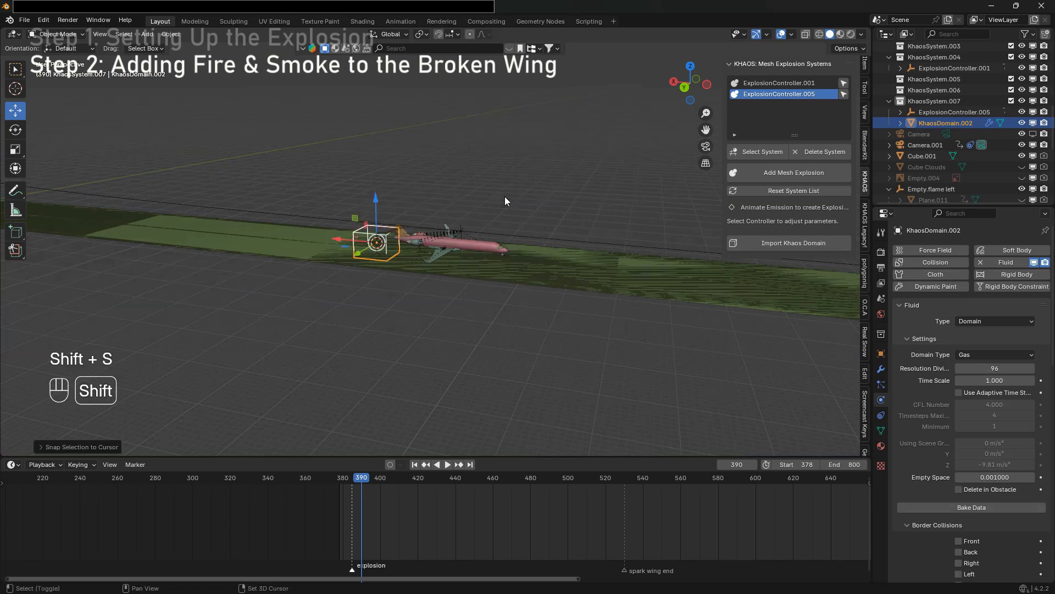
pyautogui.scroll(7, 505, 197)
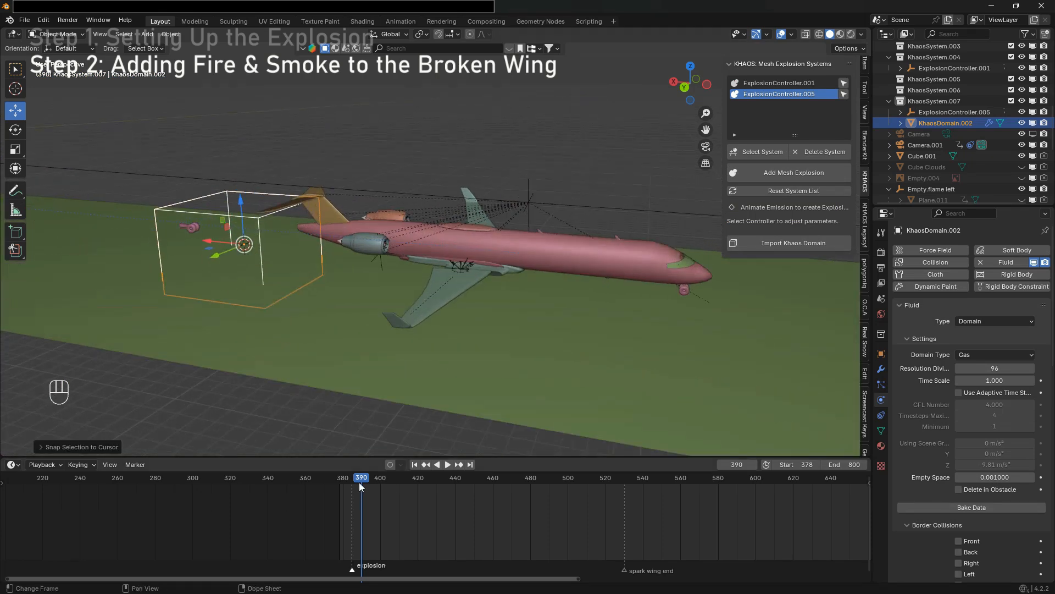
# - On frame 378, stretch the Khaos domain along X and shift it forward in the plane's travel direction
pyautogui.click(364, 483)
pyautogui.press('KP_7')
pyautogui.hotkey('shift', 'Left')
pyautogui.press('s')
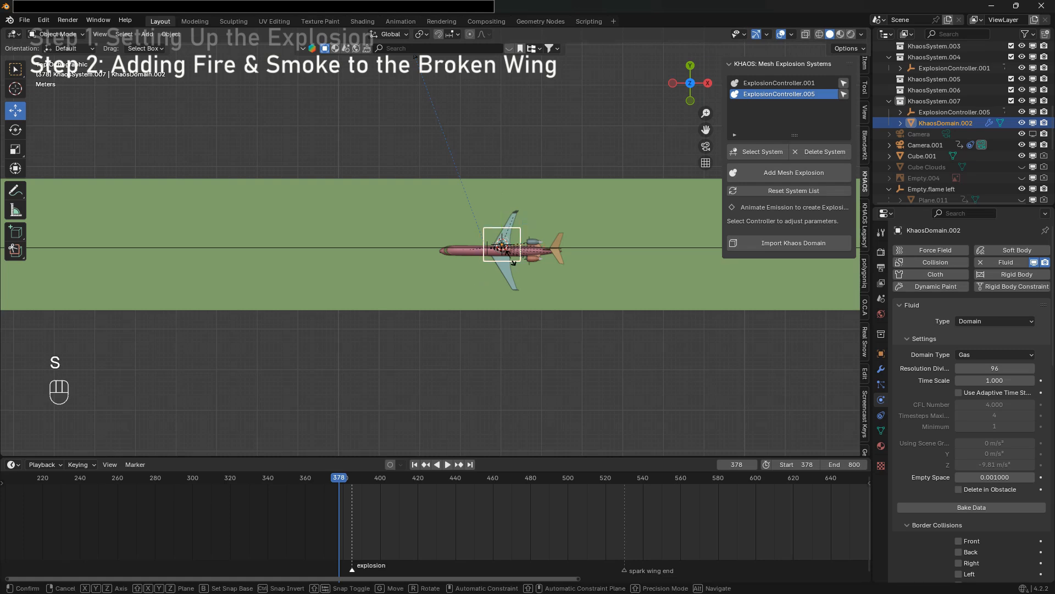
pyautogui.press('x')
pyautogui.click(579, 294)
pyautogui.scroll(-3, 365, 342)
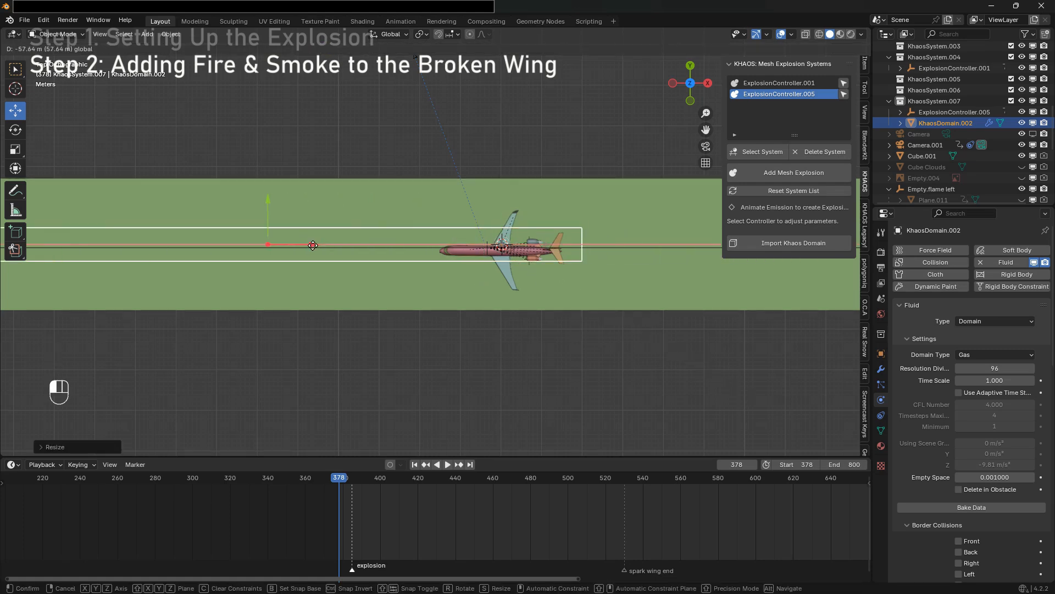
# - Lengthen and reposition the domain along X to cover the plane's path between frames 378 and 800
pyautogui.hotkey('shift', 'Right')
pyautogui.keyDown('shift'); pyautogui.moveTo(437, 344); pyautogui.dragTo(512, 357, button='middle'); pyautogui.keyUp('shift')
pyautogui.press('n')
pyautogui.press('s')
pyautogui.press('x')
pyautogui.click(365, 331)
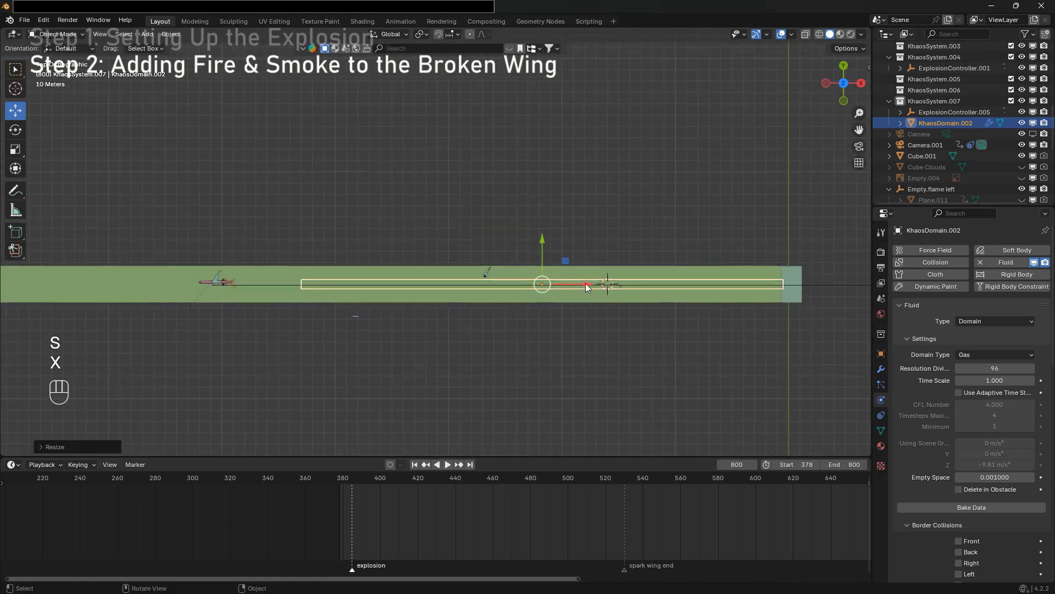
pyautogui.moveTo(585, 283); pyautogui.dragTo(478, 297)
pyautogui.press('s')
pyautogui.press('x')
pyautogui.click(539, 393)
pyautogui.hotkey('shift', 'Left')
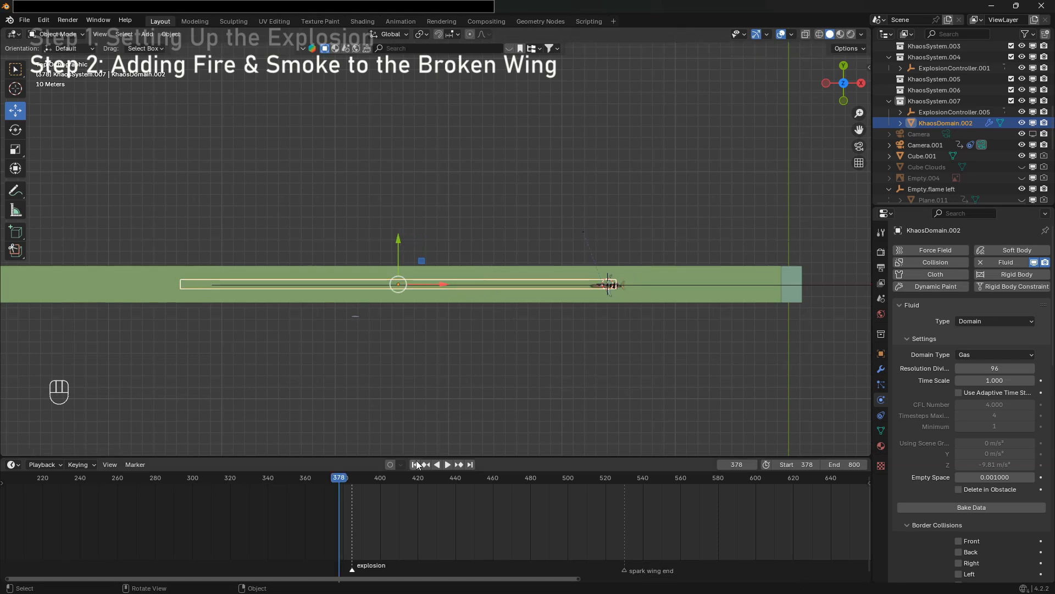
# - On frame 800, scale the domain along Y and move it along Y to take in the broken wing
pyautogui.click(472, 463)
pyautogui.moveTo(522, 398)
pyautogui.mouseDown(button='middle')
pyautogui.moveTo(555, 398)
pyautogui.moveTo(528, 385)
pyautogui.mouseUp(button='middle')
pyautogui.press('s')
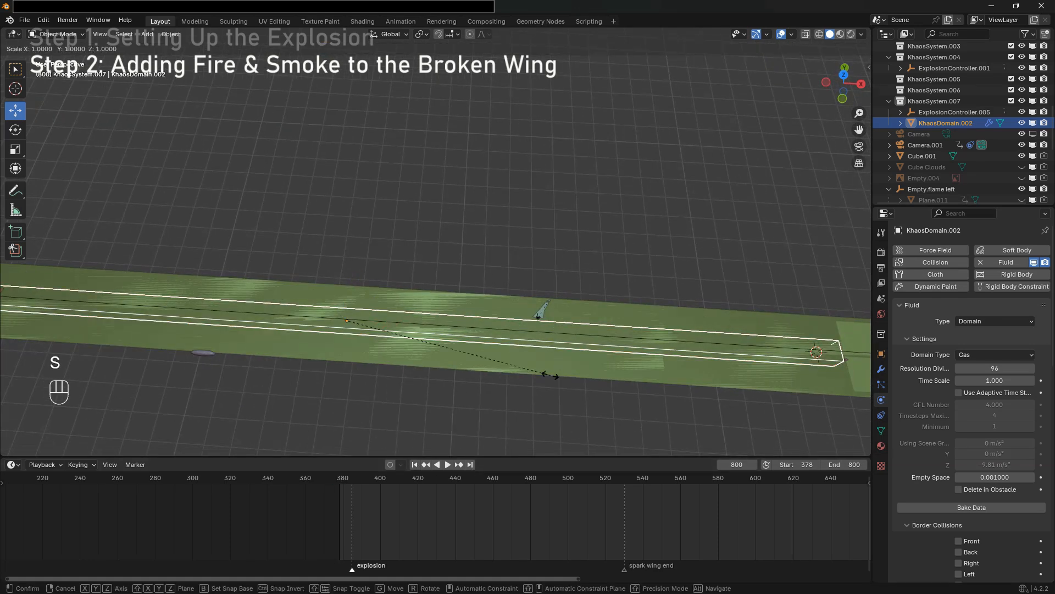
pyautogui.press('y')
pyautogui.click(461, 381)
pyautogui.press('g')
pyautogui.press('y')
pyautogui.click(461, 373)
# - In front view, raise the domain slightly and scale its height along Z
pyautogui.scroll(-4, 461, 373)
pyautogui.press('KP_1')
pyautogui.scroll(7, 434, 368)
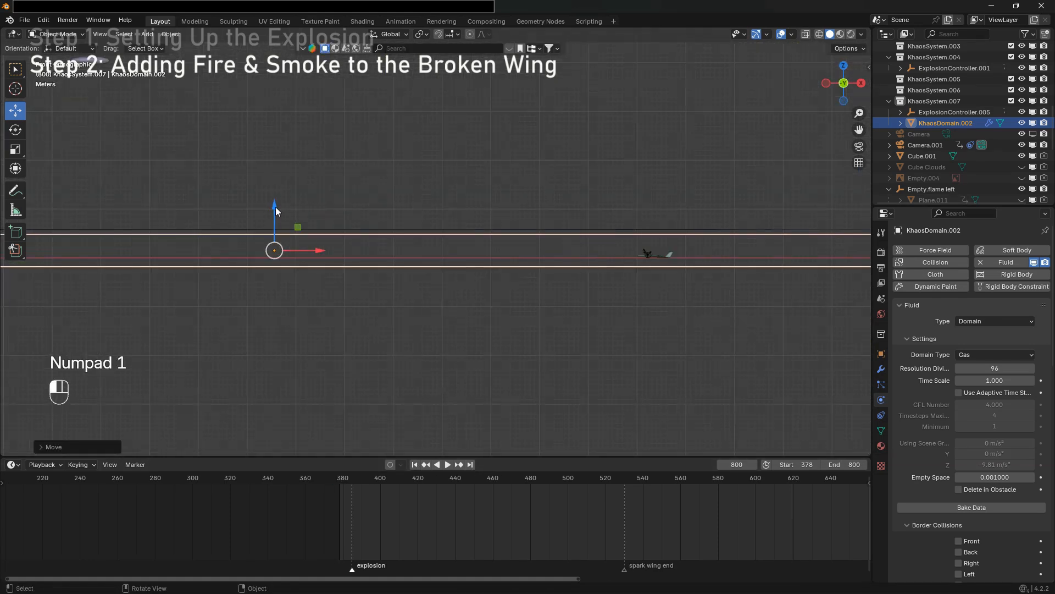
pyautogui.moveTo(275, 207); pyautogui.dragTo(275, 200)
pyautogui.press('s')
pyautogui.press('z')
pyautogui.click(364, 308)
# - Refine the domain's width along Y and return to frame 378 in the camera view
pyautogui.moveTo(364, 308); pyautogui.dragTo(306, 324, button='middle')
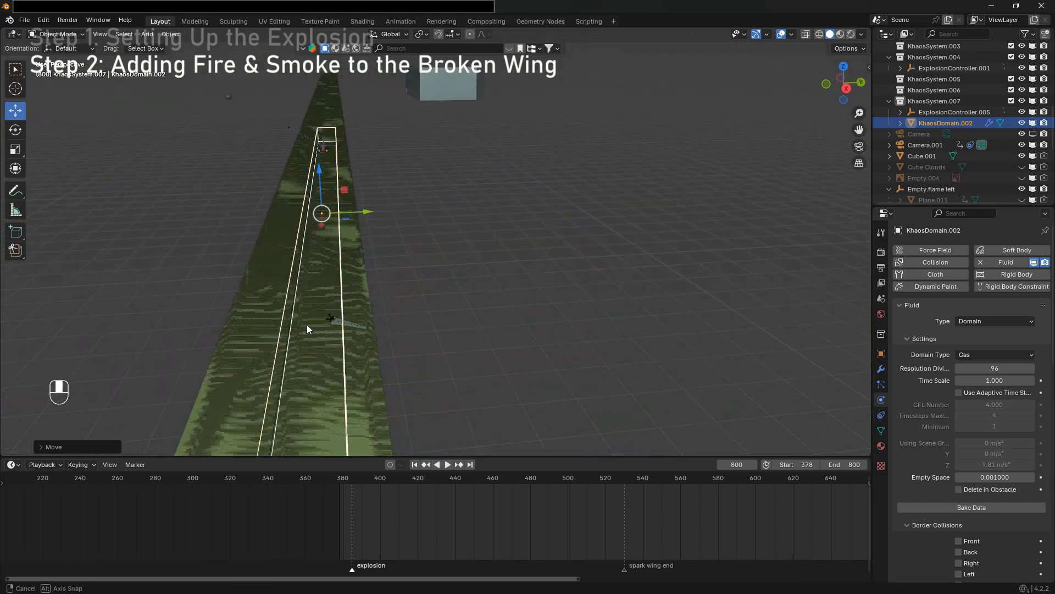
pyautogui.moveTo(413, 312); pyautogui.dragTo(570, 313, button='middle')
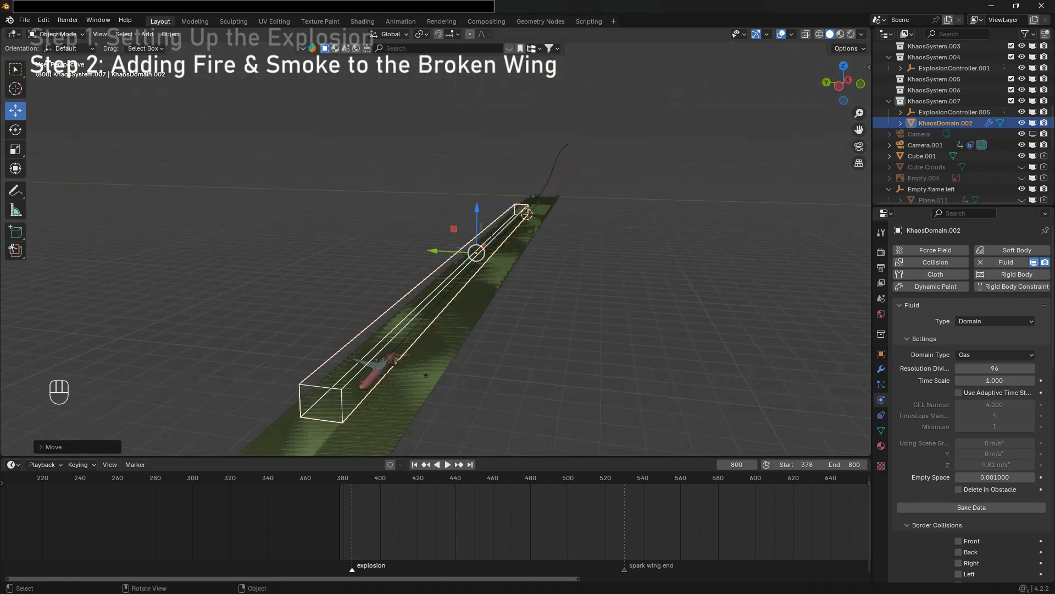
pyautogui.moveTo(398, 249); pyautogui.dragTo(442, 271, button='middle')
pyautogui.press('s')
pyautogui.press('y')
pyautogui.click(428, 277)
pyautogui.click(589, 368)
pyautogui.moveTo(588, 368); pyautogui.dragTo(571, 290, button='middle')
pyautogui.scroll(4, 383, 328)
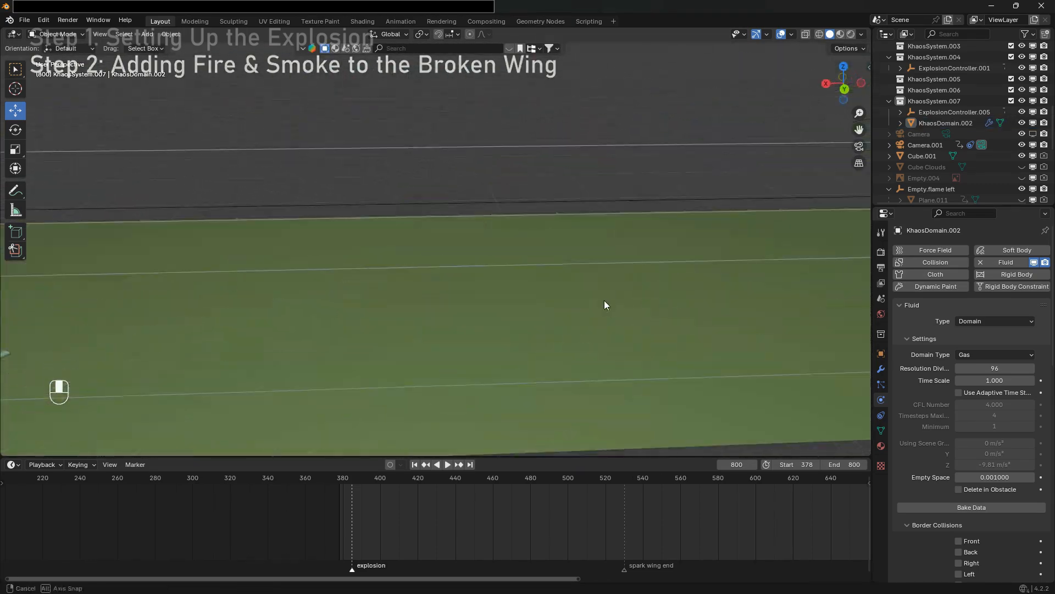
pyautogui.hotkey('shift', 'Left')
pyautogui.press('KP_0')
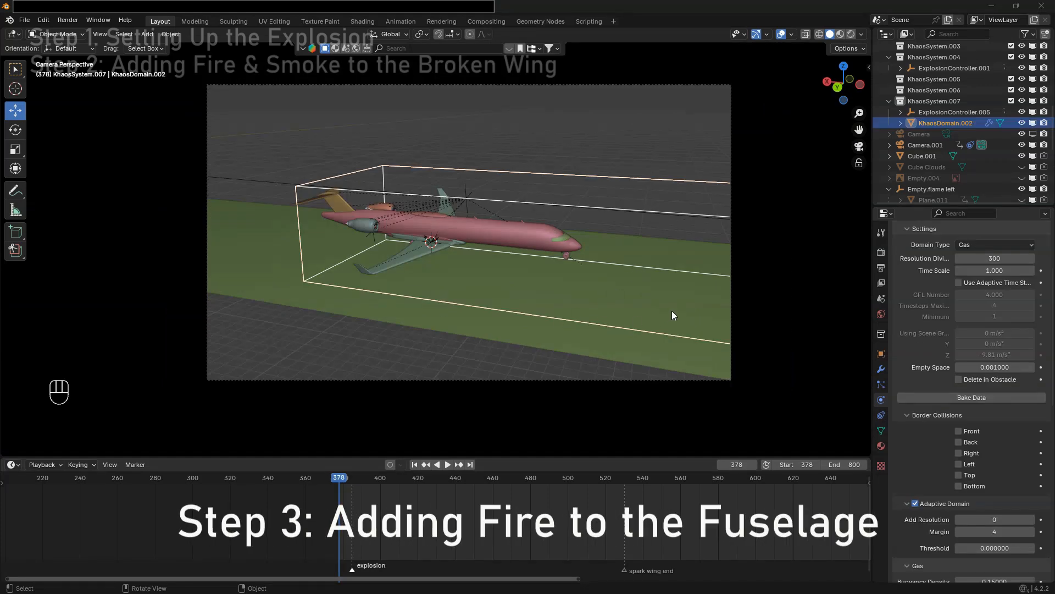
# - On frame 409, select the wing remaining on the fuselage and snap the 3D cursor to it
pyautogui.click(785, 319)
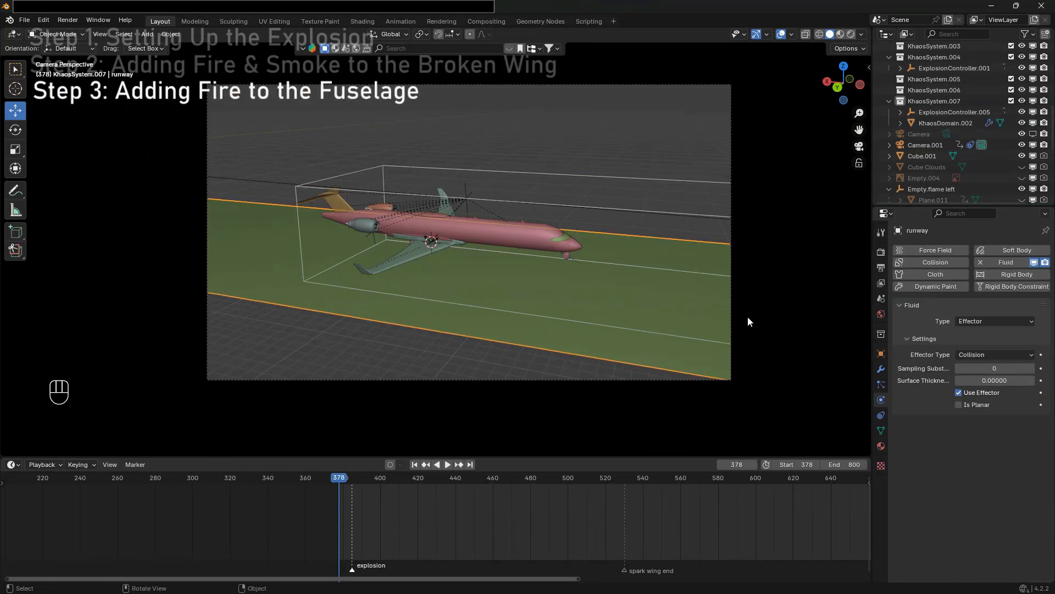
pyautogui.press('n')
pyautogui.scroll(1, 628, 315)
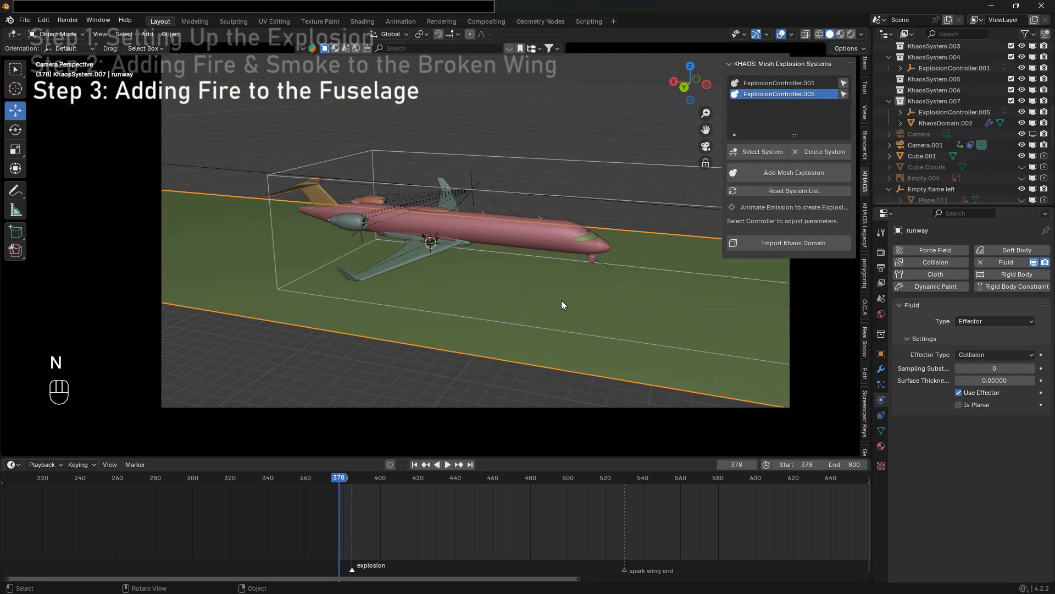
pyautogui.click(367, 477)
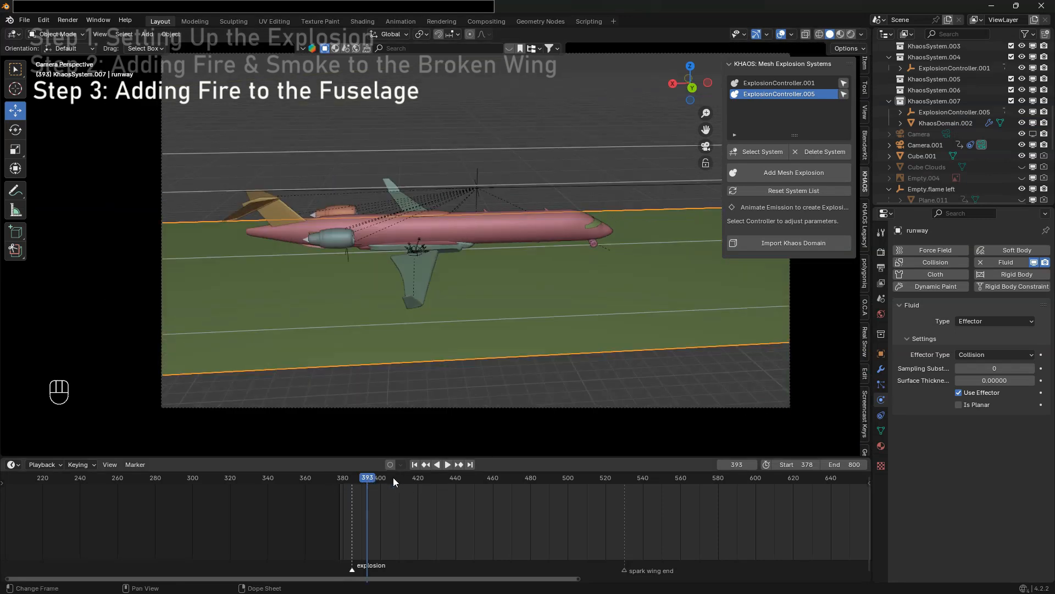
pyautogui.click(397, 479)
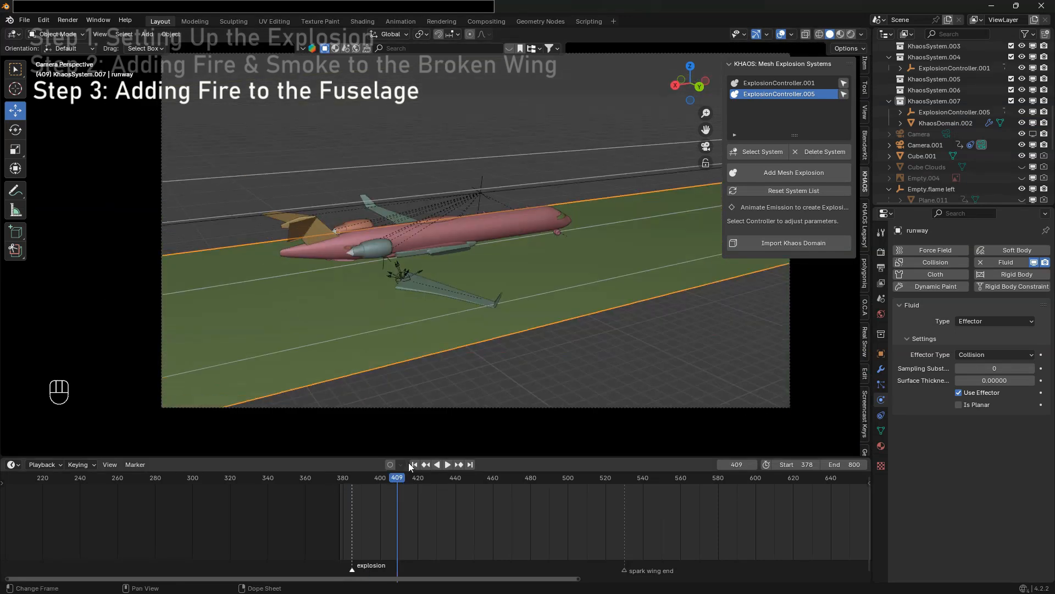
pyautogui.click(450, 249)
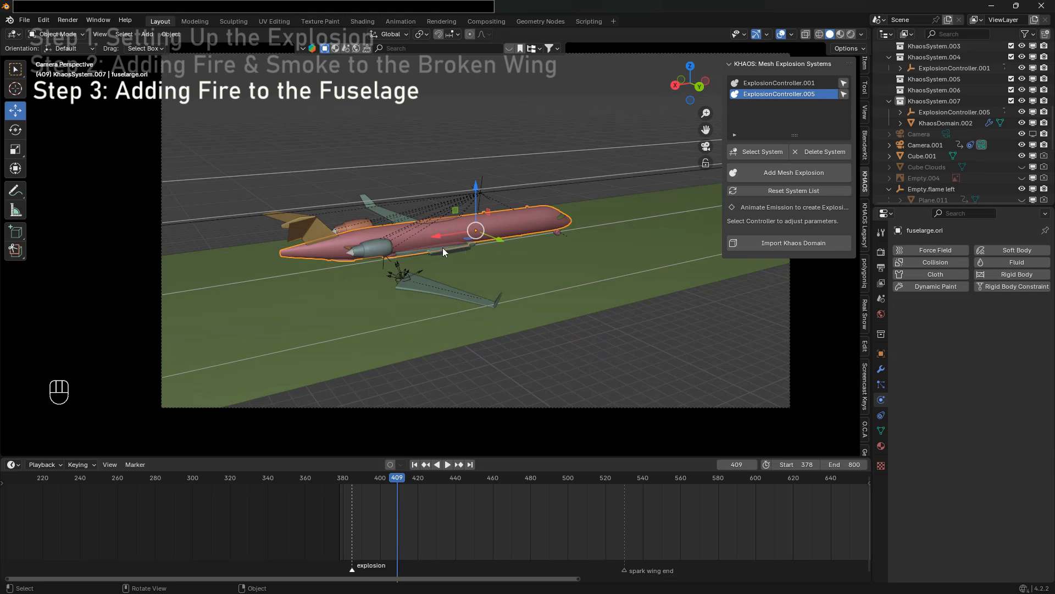
pyautogui.click(444, 249)
pyautogui.scroll(6, 515, 285)
pyautogui.moveTo(516, 285); pyautogui.dragTo(509, 285, button='middle')
pyautogui.hotkey('shift', 's')
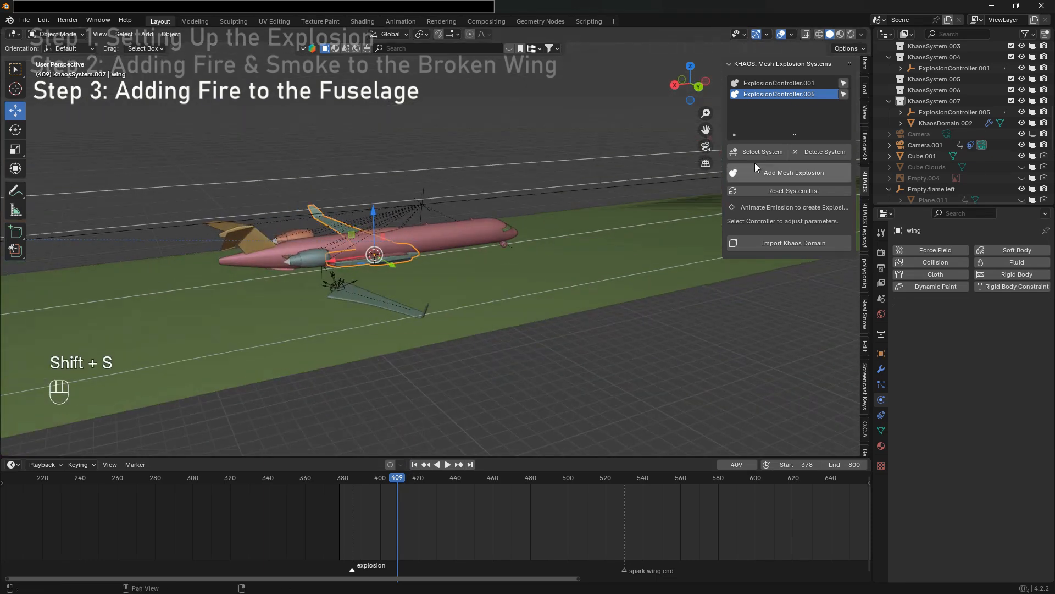
# - Add a mesh explosion near the fuselage's broken wing root and parent it to the fuselage using the Object option
pyautogui.click(778, 175)
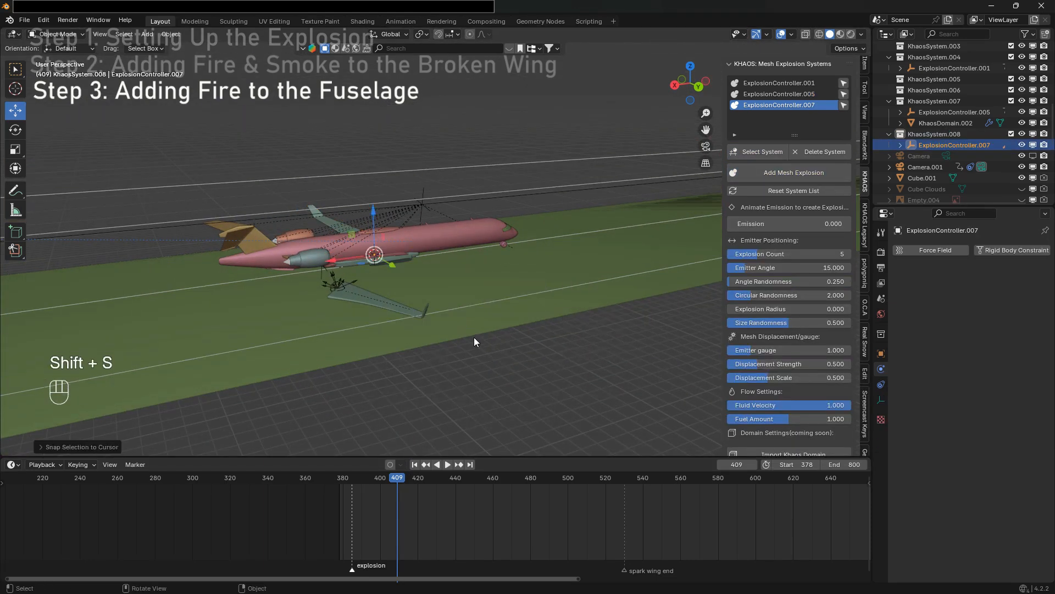
pyautogui.press('KP_Decimal')
pyautogui.press('KP_7')
pyautogui.moveTo(468, 193); pyautogui.dragTo(398, 193)
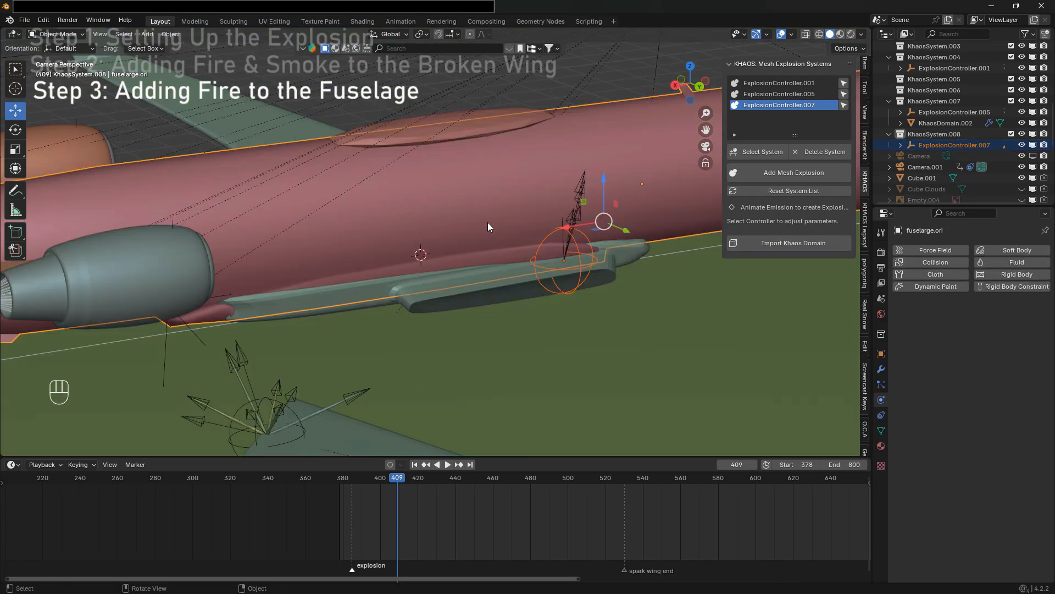
pyautogui.hotkey('ctrl', 'p')
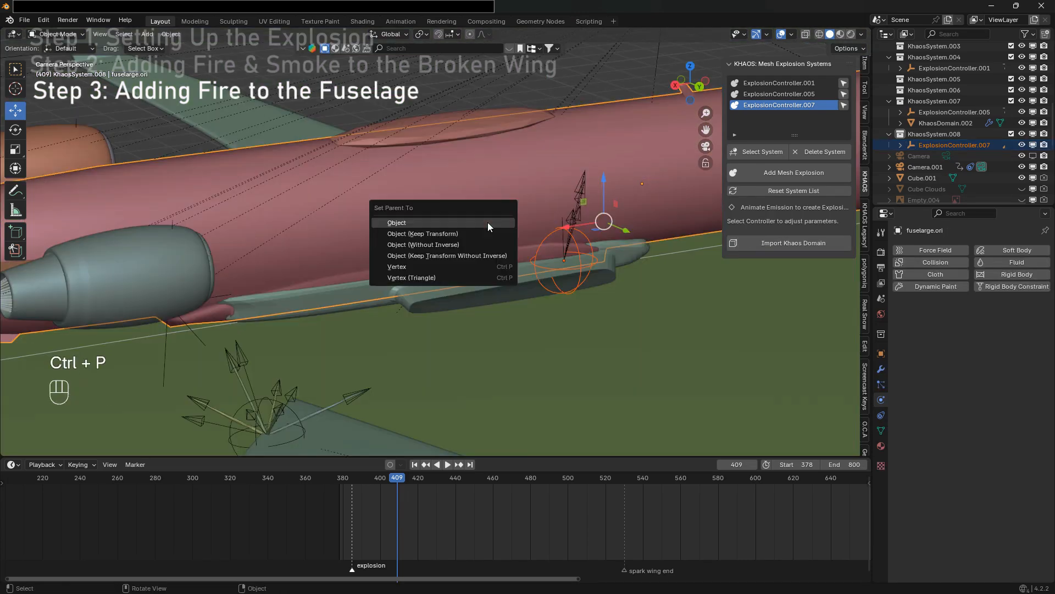
pyautogui.click(487, 222)
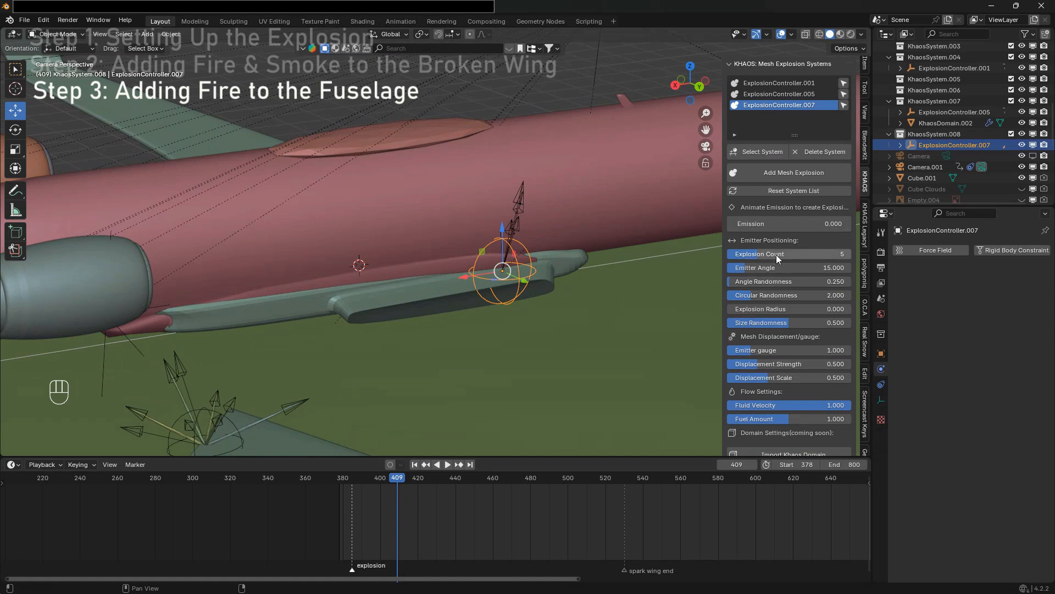
# - Set the fuselage emitter's Emitter Angle to 13.684, Angle Randomness to 1.478 and Circular Randomness to 4.325
pyautogui.moveTo(744, 269); pyautogui.dragTo(762, 269)
pyautogui.moveTo(761, 281)
pyautogui.mouseDown()
pyautogui.moveTo(776, 281)
pyautogui.moveTo(777, 295)
pyautogui.mouseUp()
pyautogui.moveTo(763, 268); pyautogui.dragTo(744, 267)
# - Reposition the fuselage emitter vertically onto the broken wing stub
pyautogui.moveTo(555, 269); pyautogui.dragTo(544, 282, button='middle')
pyautogui.press('KP_Decimal')
pyautogui.moveTo(436, 199); pyautogui.dragTo(436, 253)
pyautogui.scroll(-5, 462, 264)
pyautogui.moveTo(467, 267); pyautogui.dragTo(517, 297, button='middle')
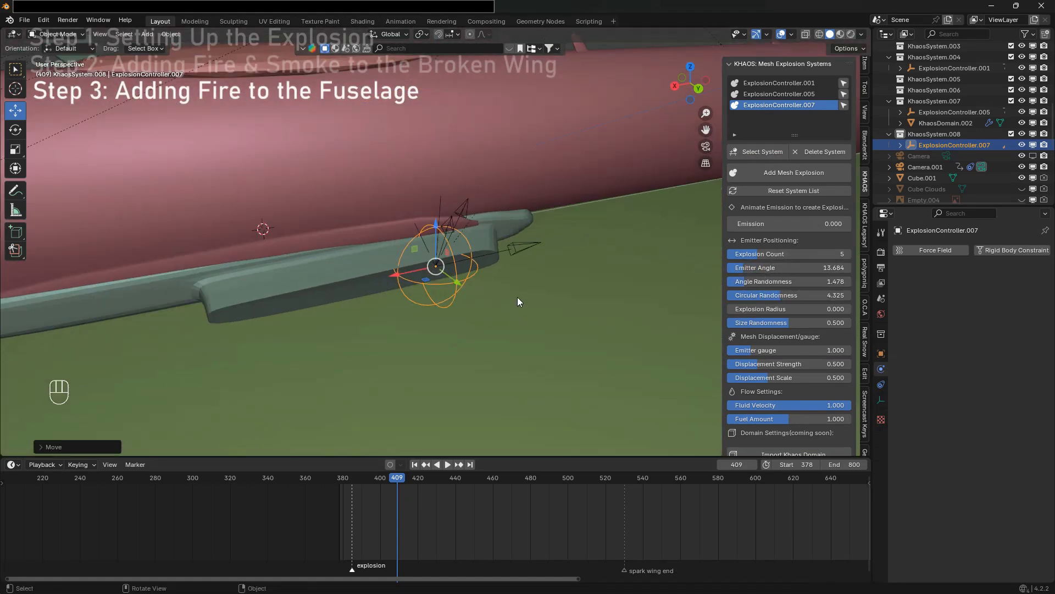
# - Go to frame 390 in the camera view and set the fuselage emitter's Emitter gauge to 0.1
pyautogui.scroll(-1, 786, 313)
pyautogui.click(366, 477)
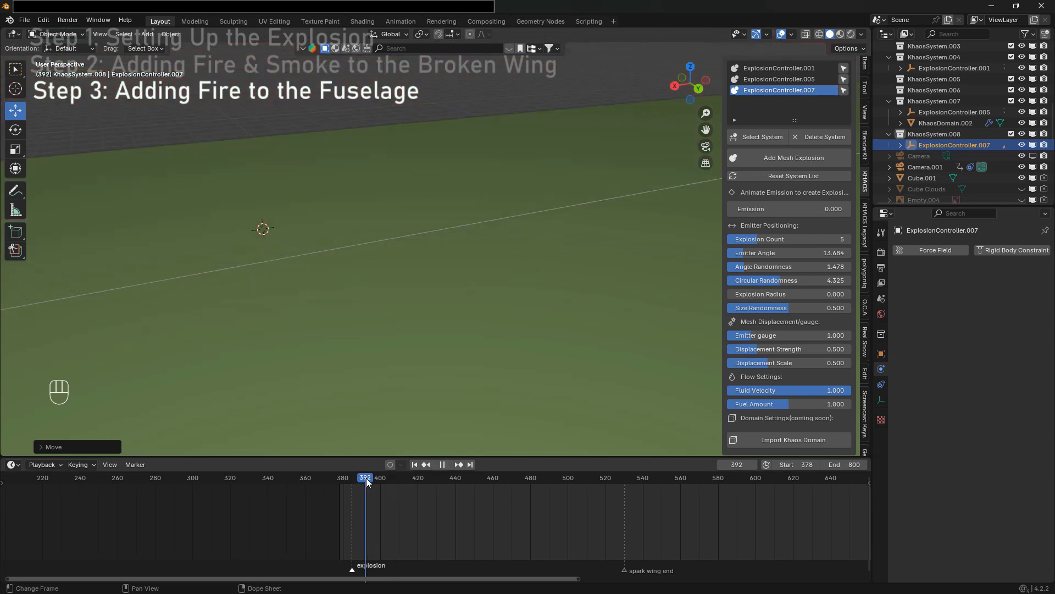
pyautogui.press('Left')
pyautogui.press('KP_0')
pyautogui.click(764, 335)
pyautogui.write('0.1')
pyautogui.press('Return')
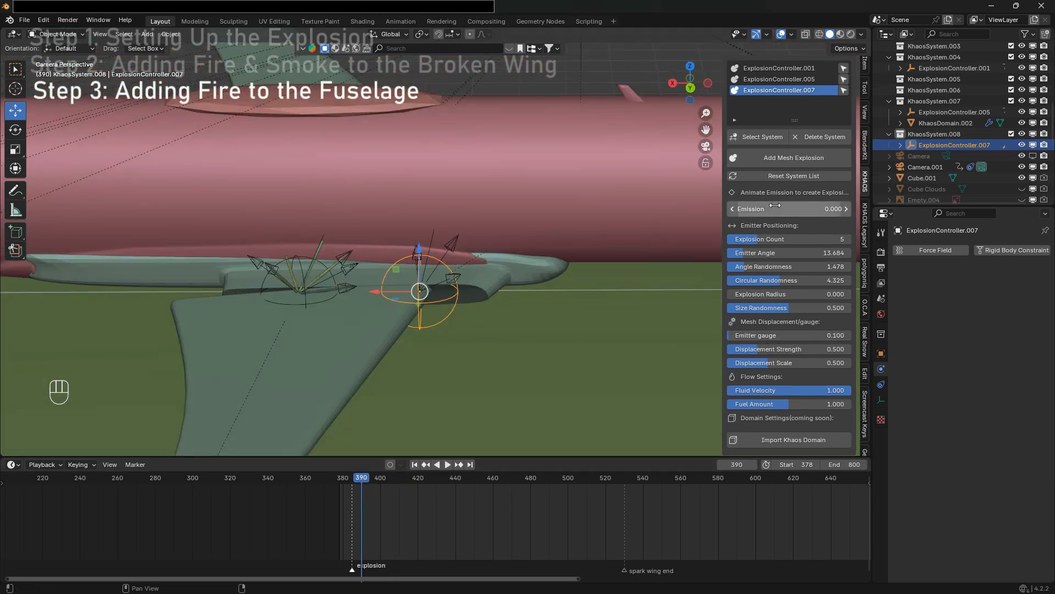
# - Set the fuselage emitter's Emission to 1 and insert a keyframe for it at frame 390
pyautogui.click(767, 209)
pyautogui.write('1')
pyautogui.press('Return')
pyautogui.rightClick(764, 212)
pyautogui.click(746, 212)
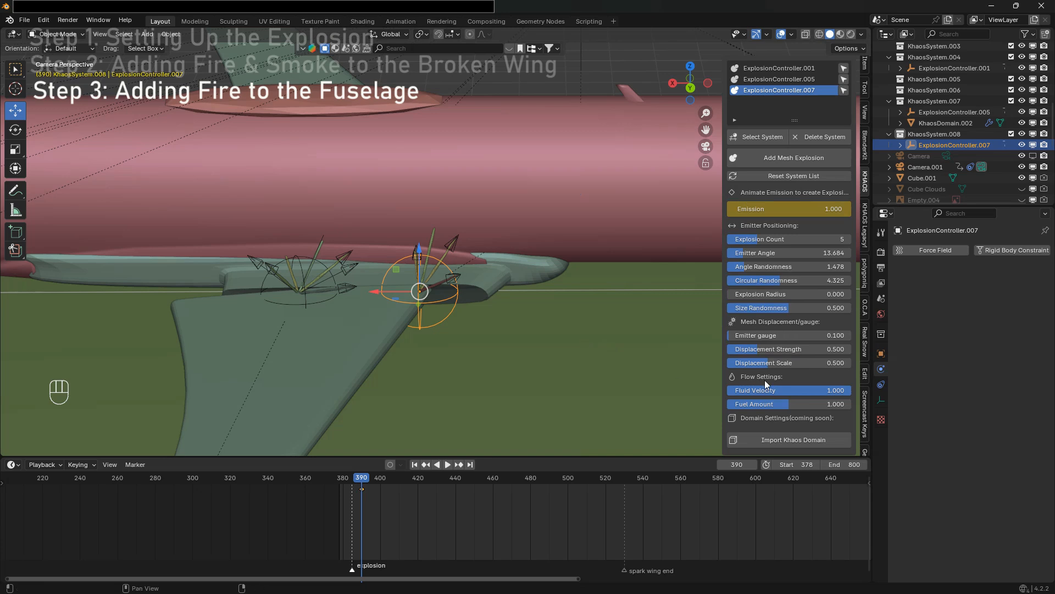
# - Set the fuselage emitter's Fluid Velocity to 0.2 and Fuel Amount to 0.2
pyautogui.click(783, 390)
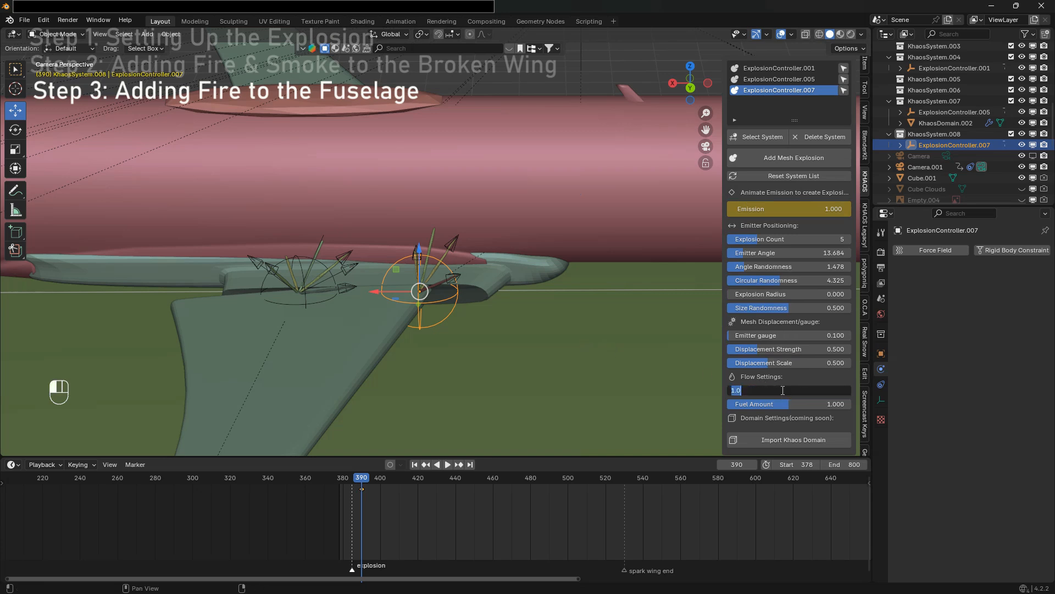
pyautogui.press('BackSpace')
pyautogui.click(800, 405)
pyautogui.press('BackSpace')
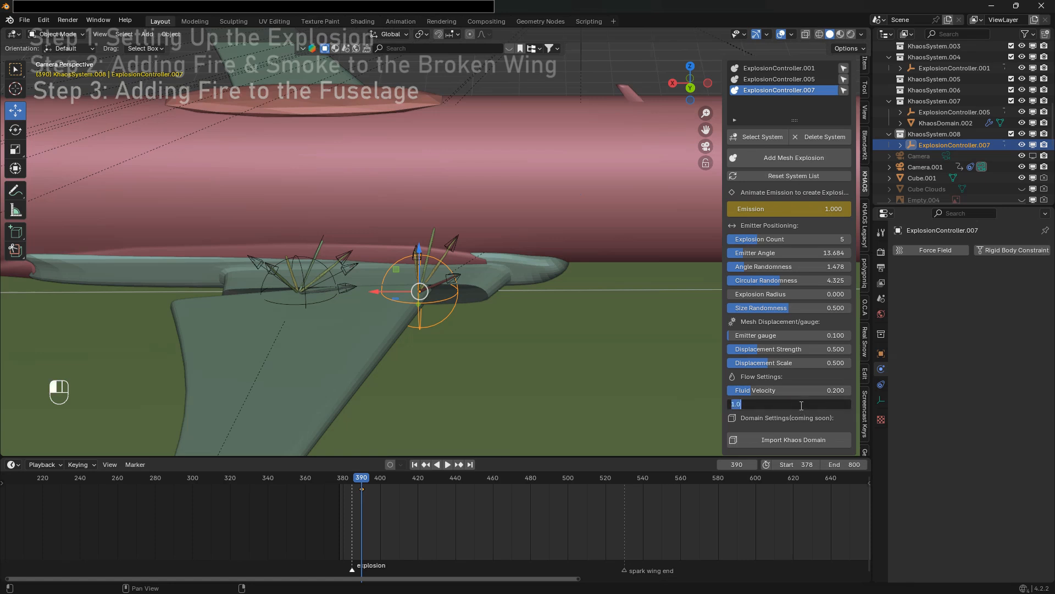
pyautogui.write('.2')
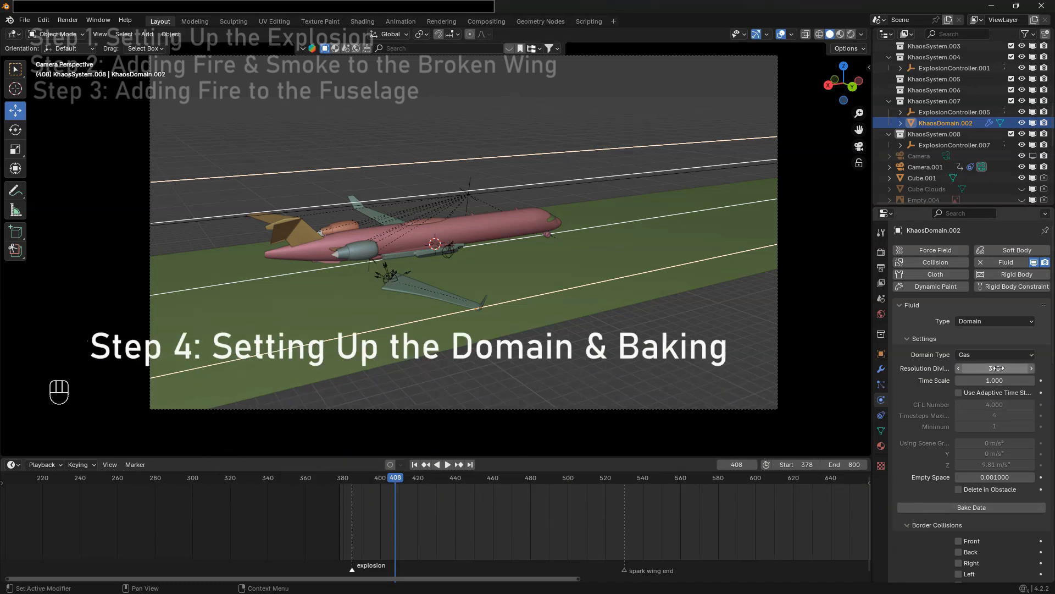
# - Review the fluid domain's Adaptive Domain, Gas, Dissolve, Noise, Fire and Cache settings
pyautogui.scroll(-10, 989, 372)
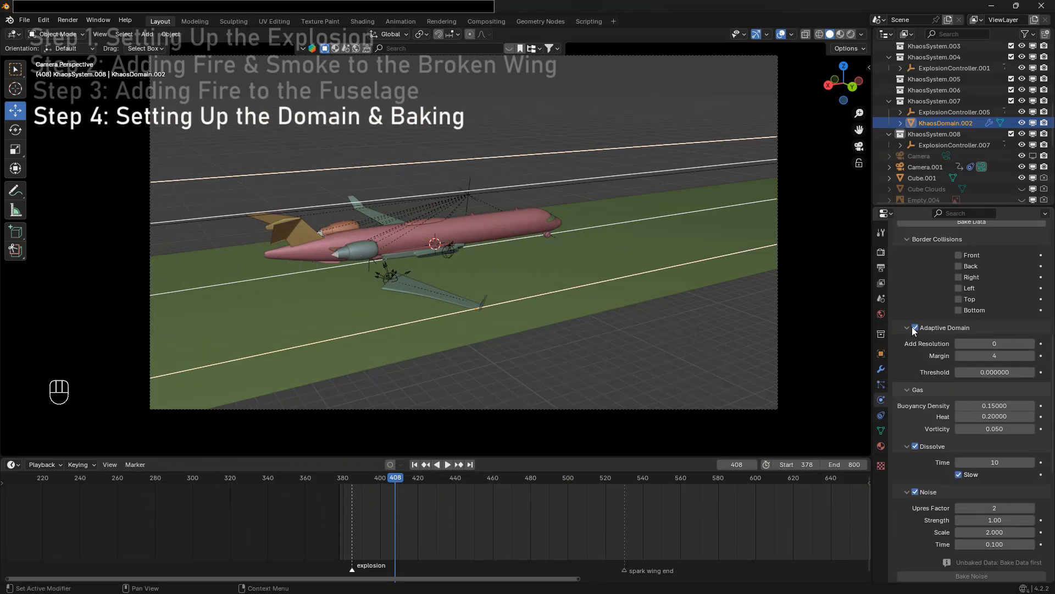
pyautogui.click(915, 328)
pyautogui.click(915, 327)
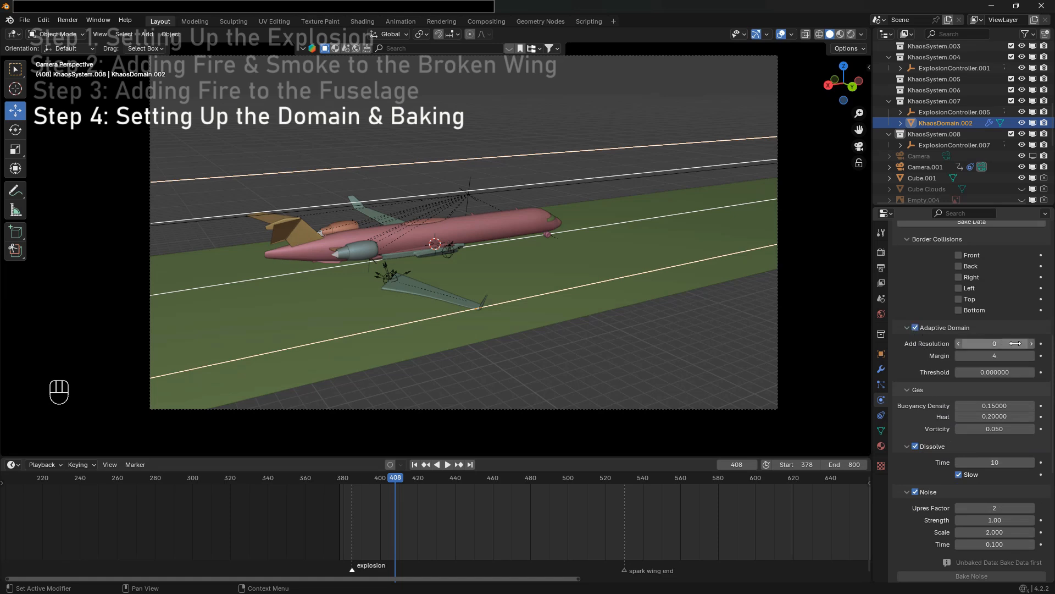
pyautogui.scroll(-1, 936, 452)
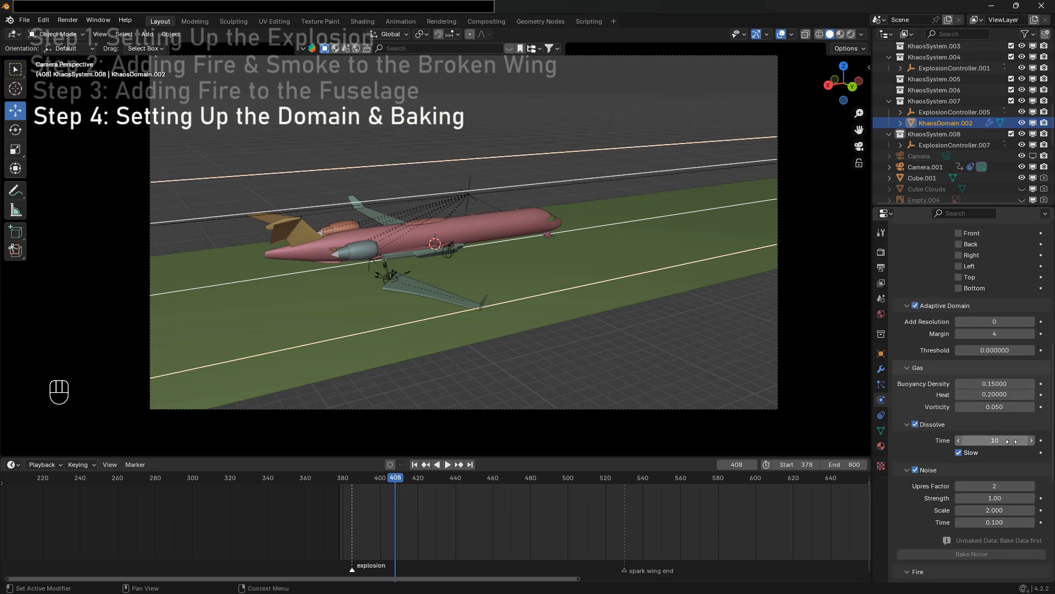
pyautogui.scroll(-3, 935, 446)
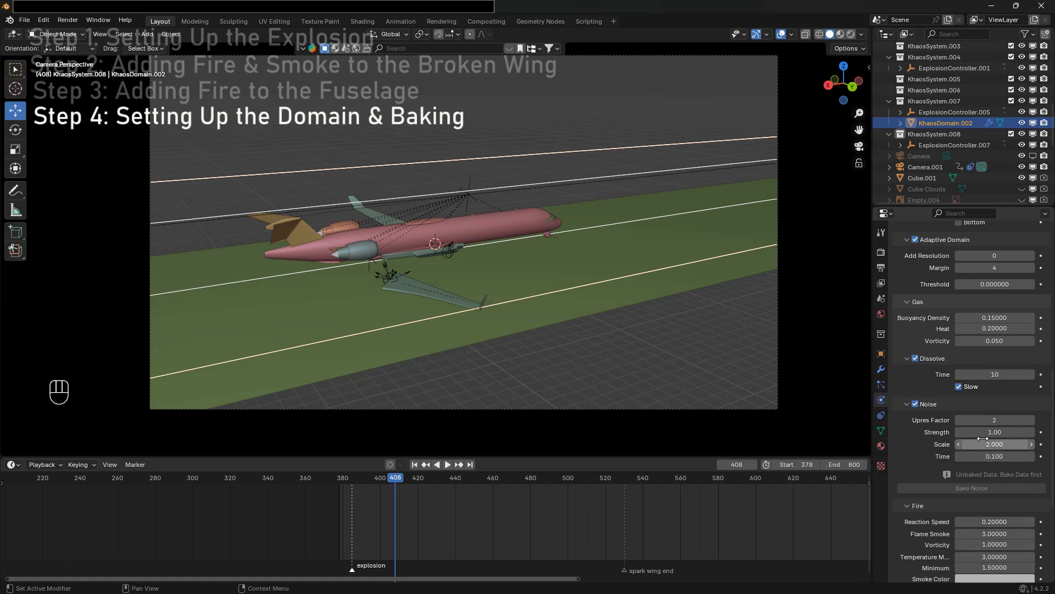
pyautogui.scroll(-6, 988, 466)
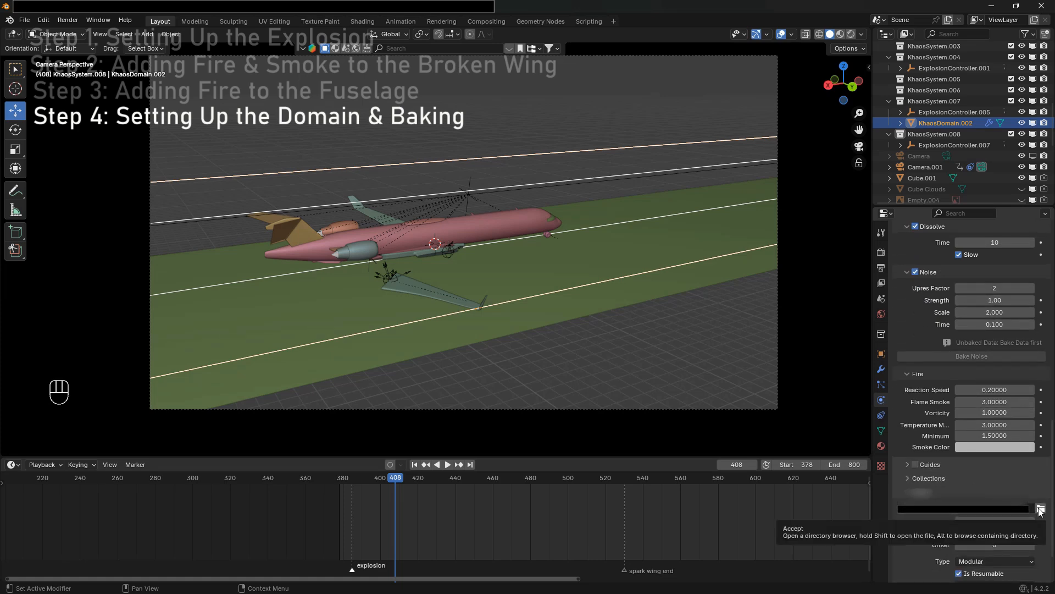
pyautogui.scroll(-2, 1017, 494)
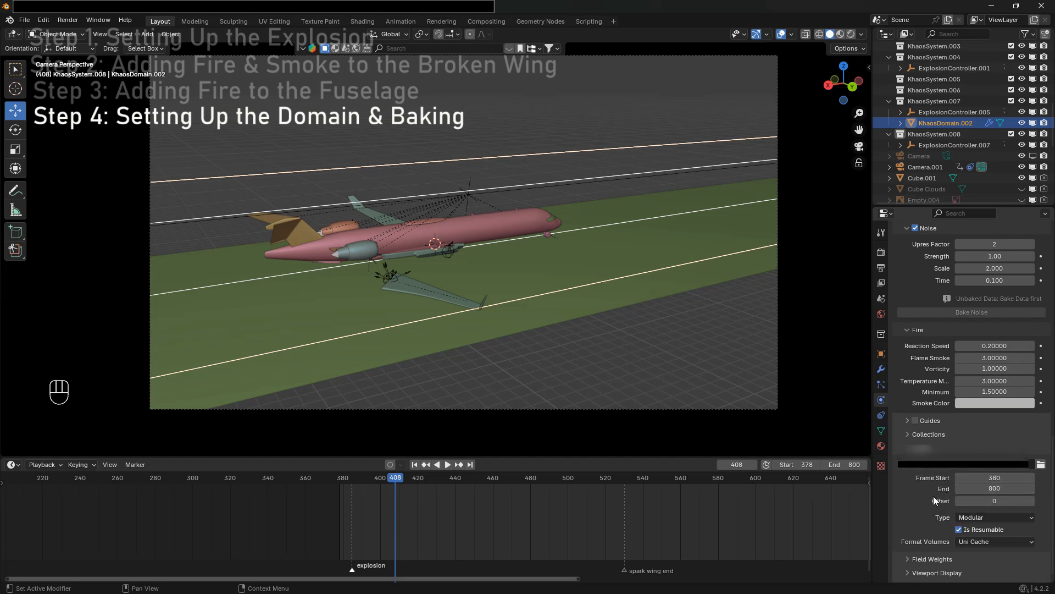
pyautogui.scroll(-1, 934, 496)
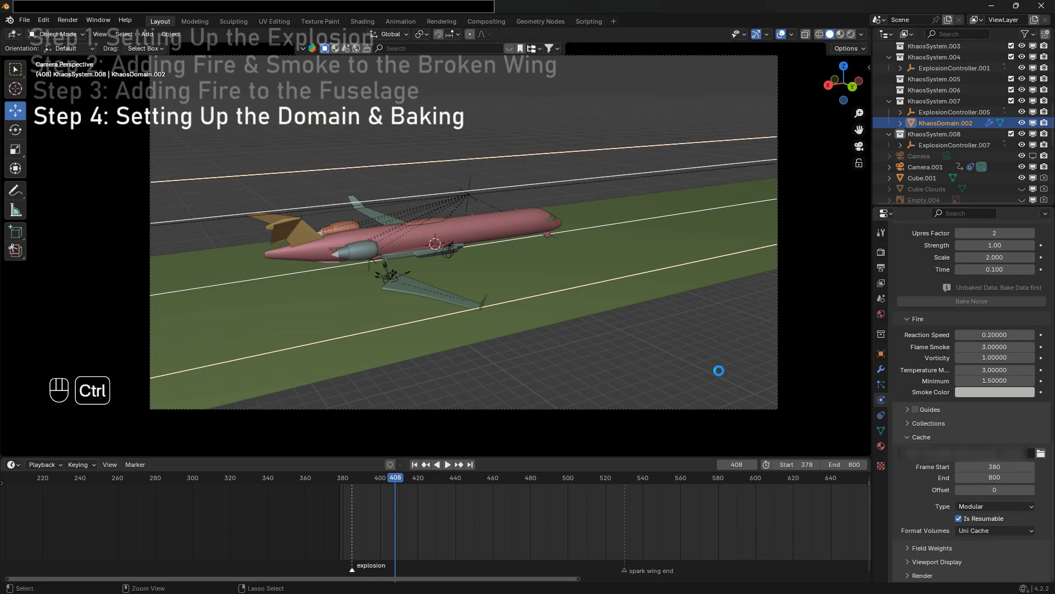
# - Save the file and bake the fluid domain's simulation data
pyautogui.hotkey('ctrl', 's')
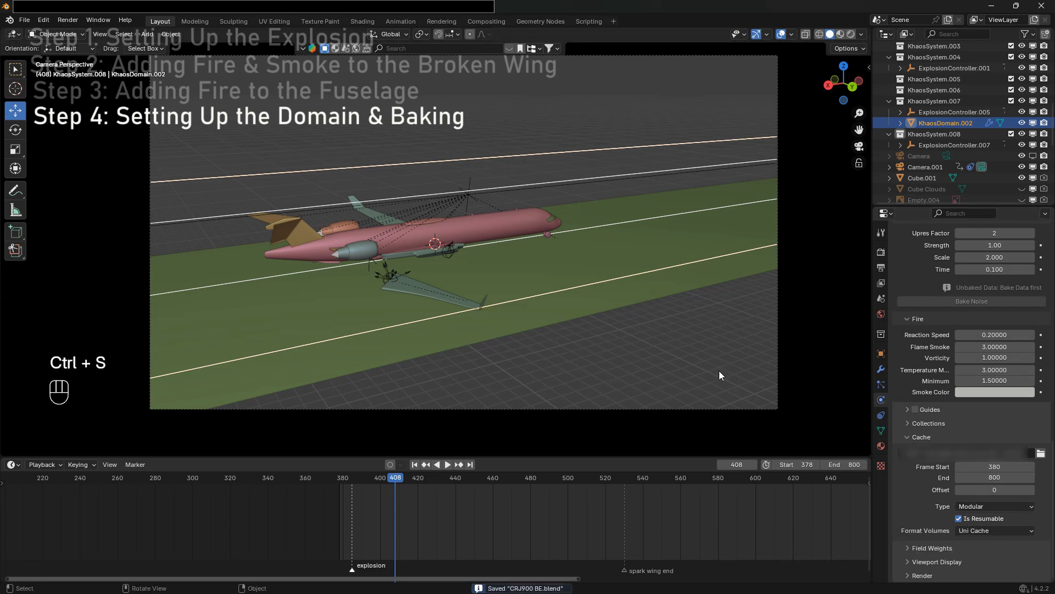
pyautogui.scroll(15, 949, 398)
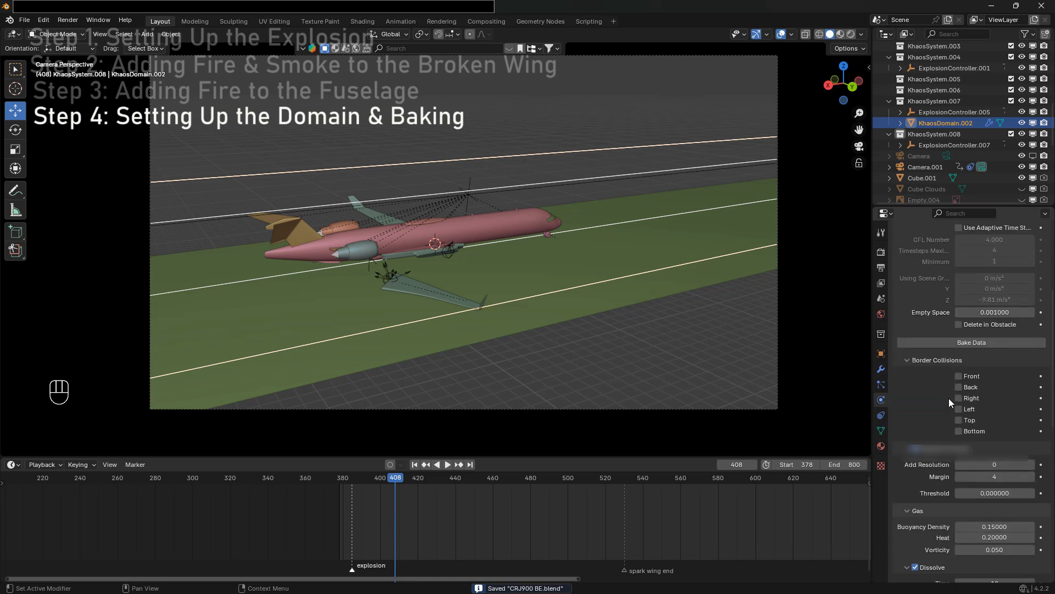
pyautogui.click(965, 345)
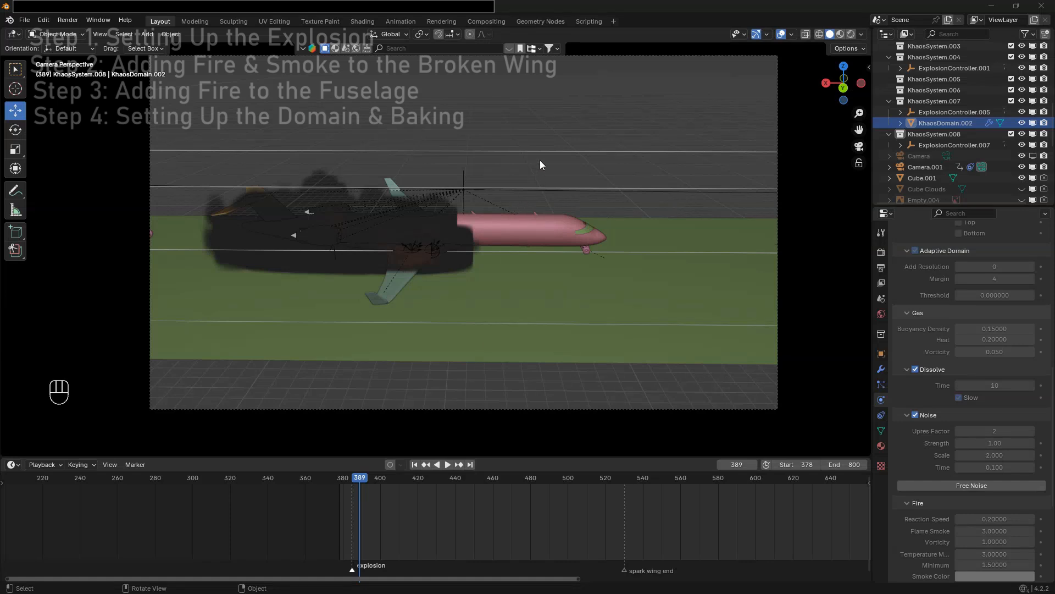
# - Split the 3D viewport vertically and change the new area into a Shader Editor
pyautogui.rightClick(207, 462)
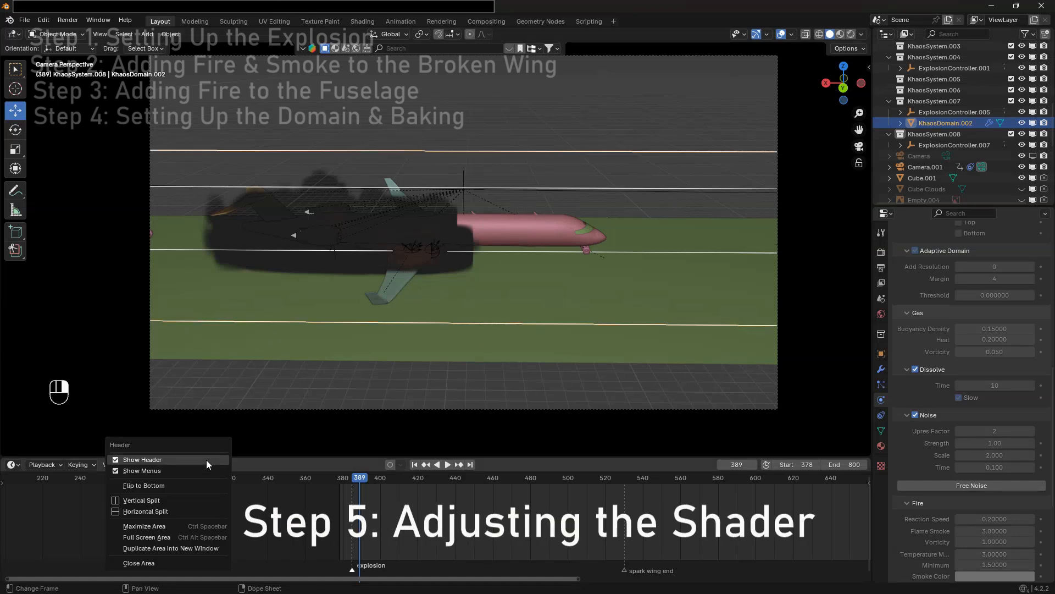
pyautogui.click(180, 500)
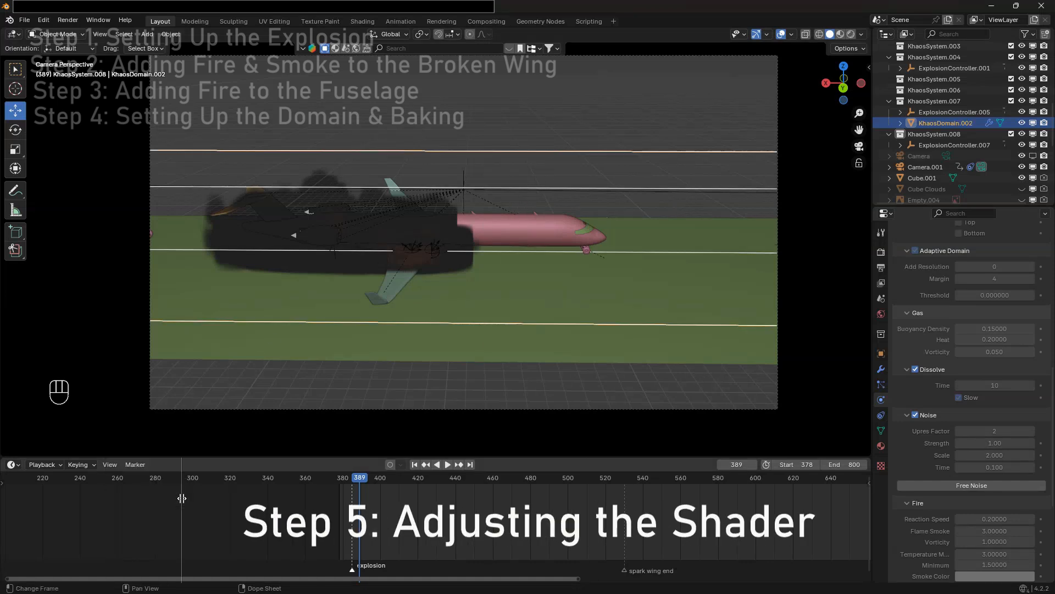
pyautogui.click(297, 451)
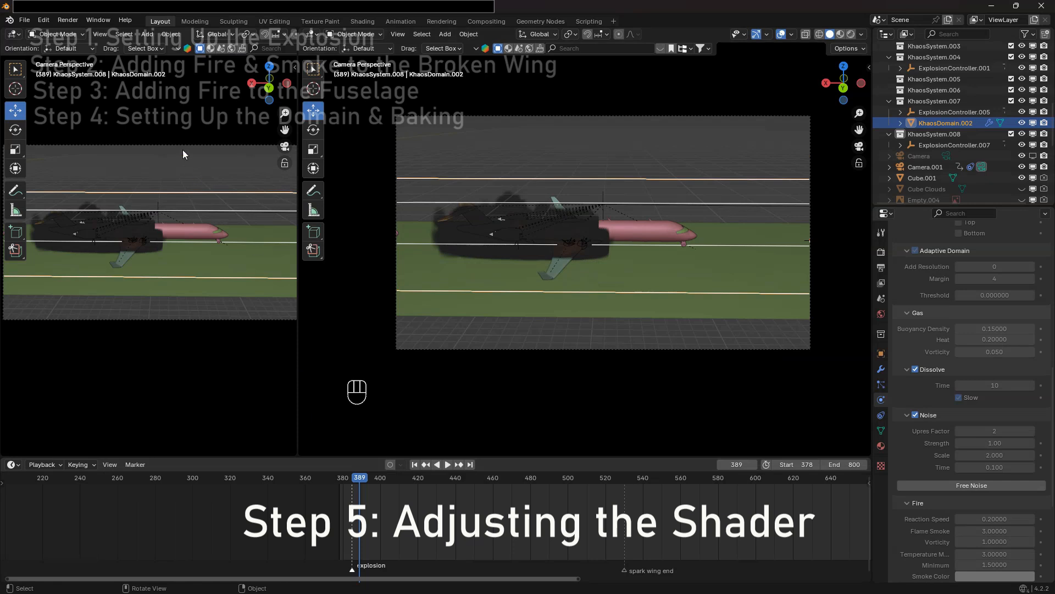
pyautogui.click(14, 34)
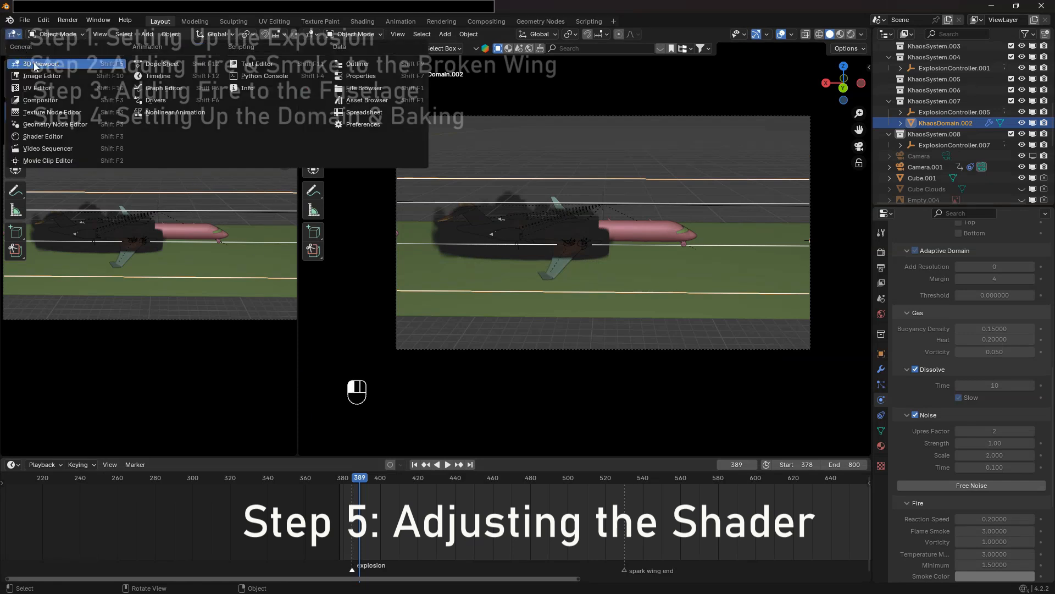
pyautogui.click(45, 136)
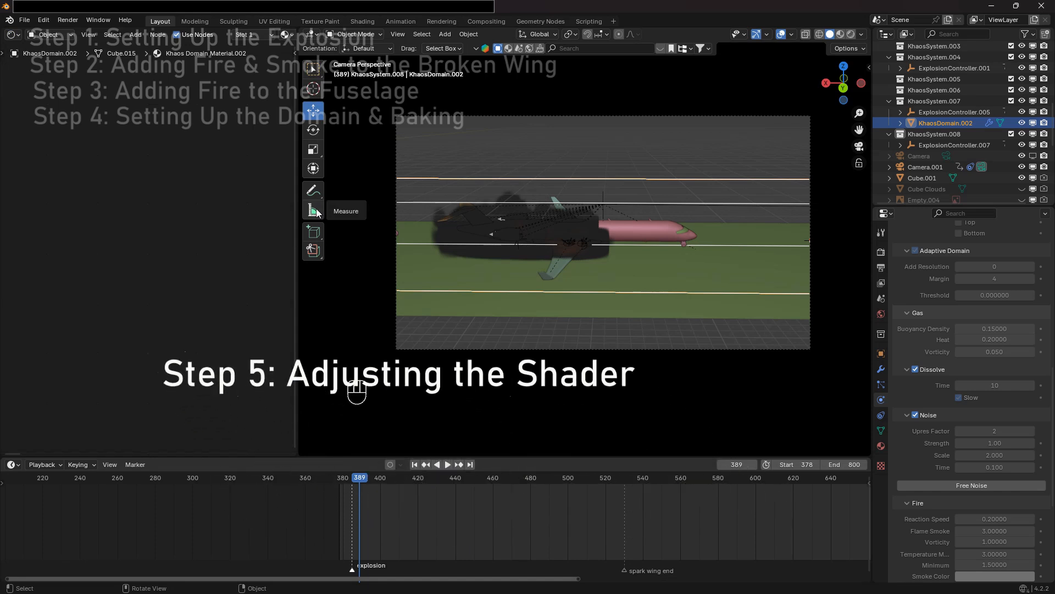
# - Frame the domain material's nodes in a widened Shader Editor and switch the 3D viewport to rendered shading
pyautogui.press('Home')
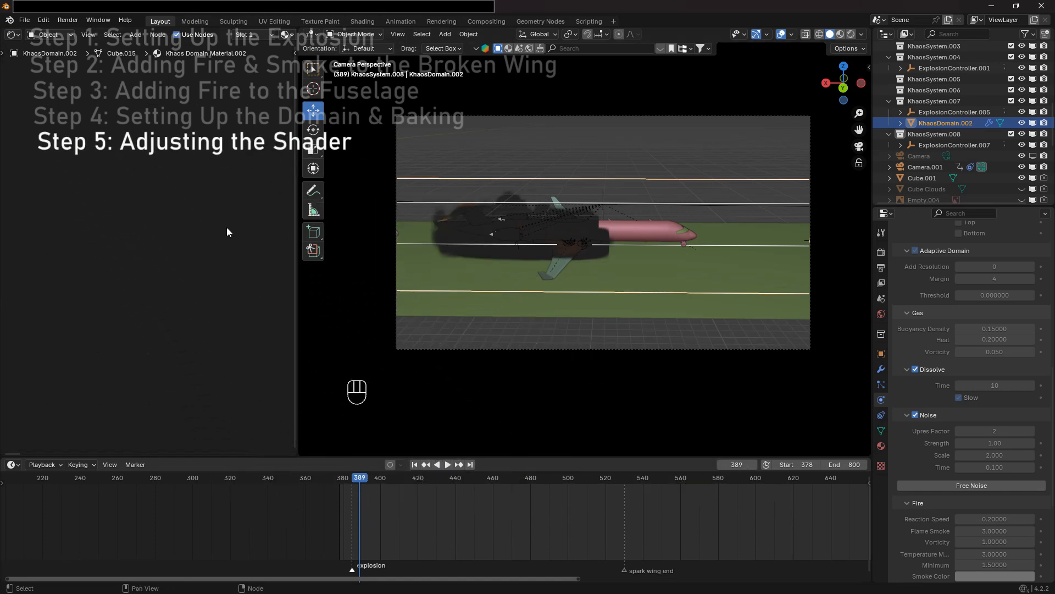
pyautogui.press('Home')
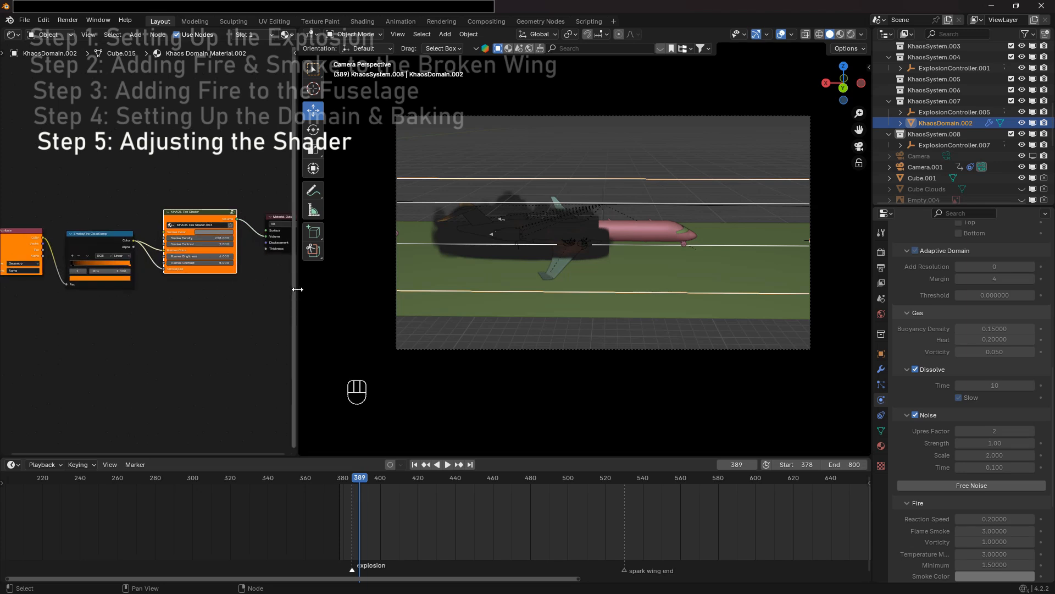
pyautogui.moveTo(294, 290); pyautogui.dragTo(352, 297)
pyautogui.scroll(2, 553, 327)
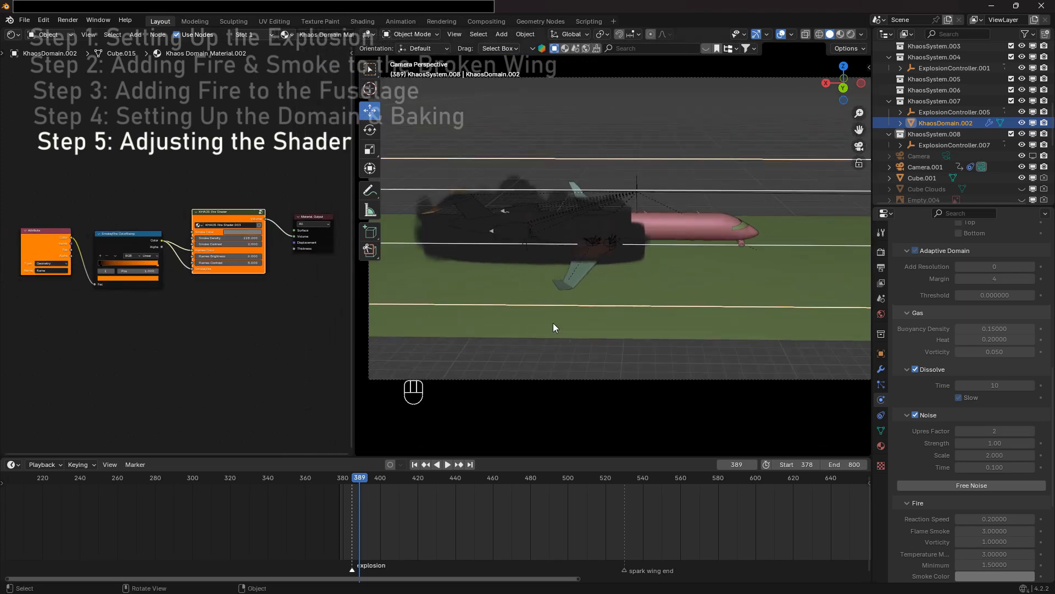
pyautogui.keyDown('shift'); pyautogui.moveTo(196, 302); pyautogui.dragTo(215, 329, button='middle'); pyautogui.keyUp('shift')
pyautogui.scroll(1, 216, 330)
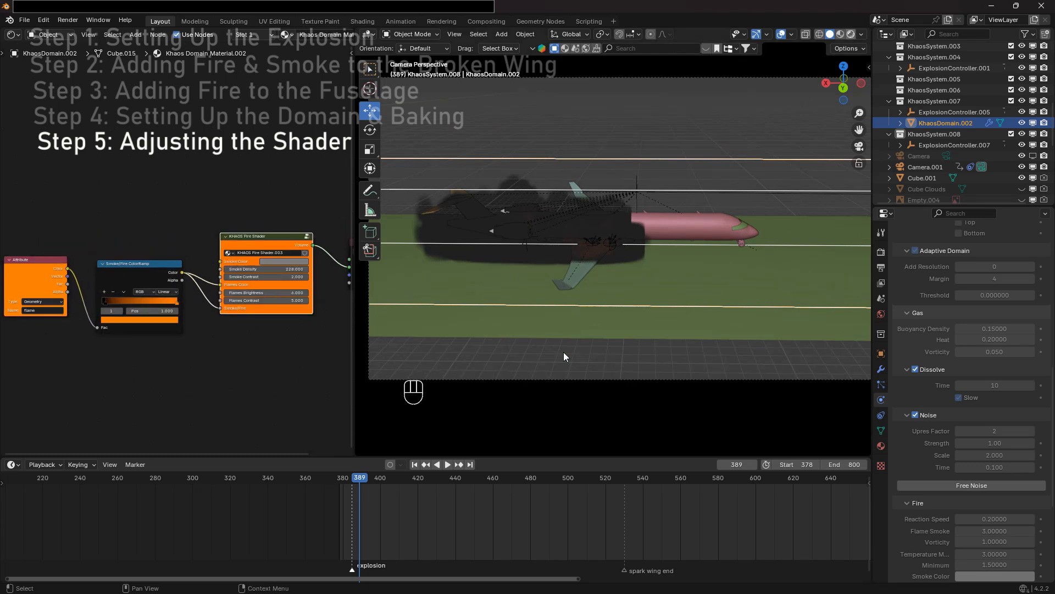
pyautogui.hotkey('shift', 'z')
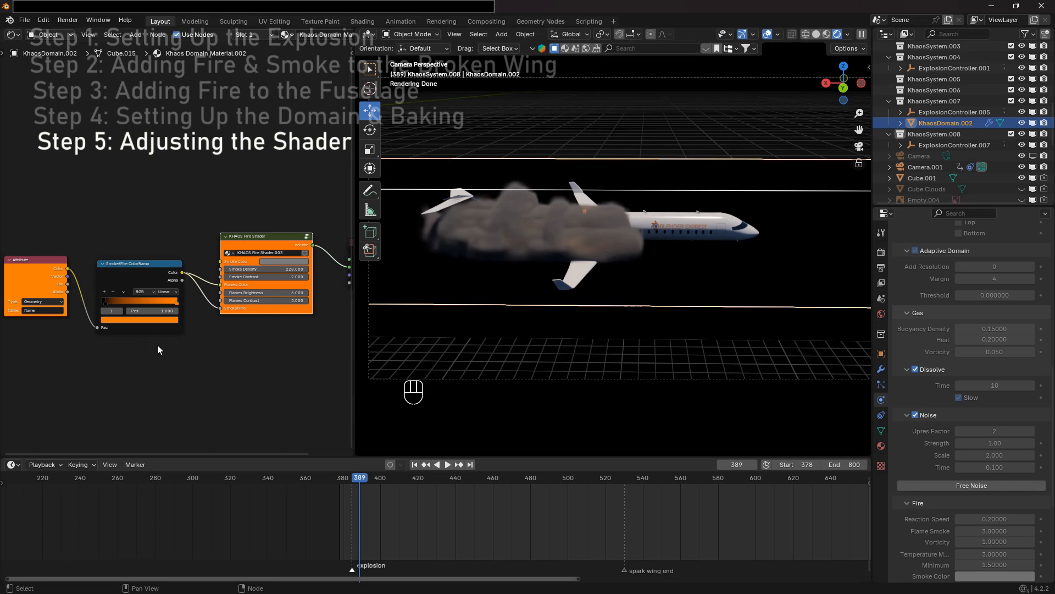
# - Set the KHAOS Fire Shader node's Smoke Density to 100
pyautogui.scroll(1, 157, 346)
pyautogui.keyDown('shift'); pyautogui.moveTo(151, 365); pyautogui.dragTo(132, 358, button='middle'); pyautogui.keyUp('shift')
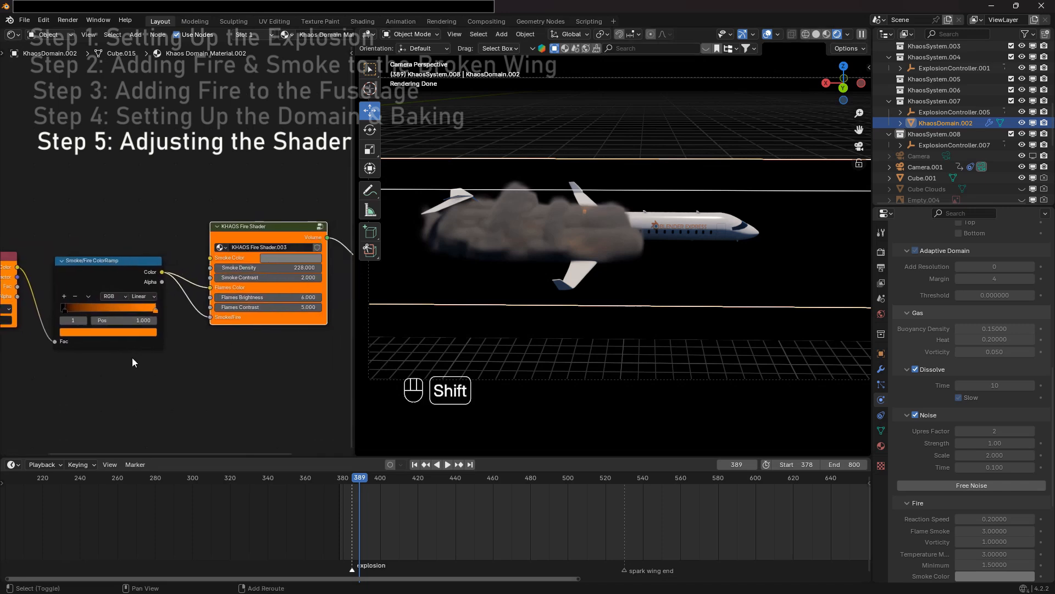
pyautogui.click(256, 268)
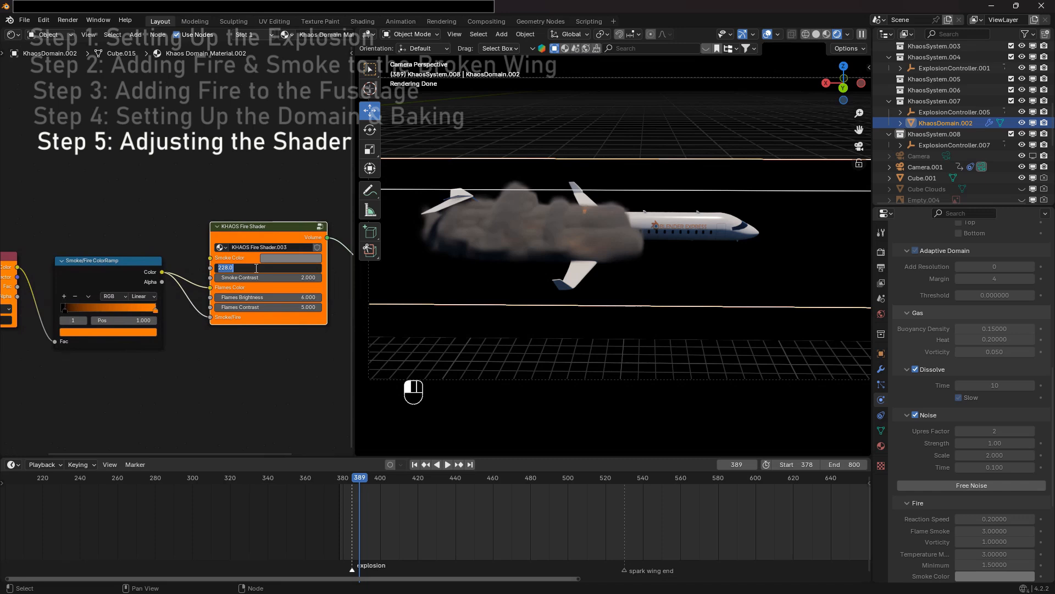
pyautogui.write('100')
pyautogui.press('Return')
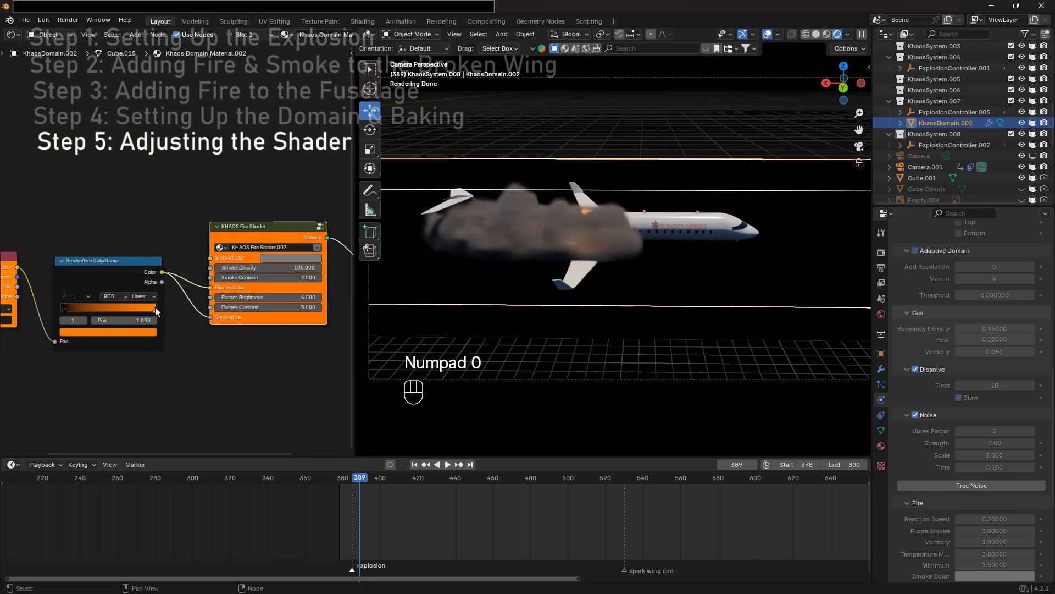
# - Move the Smoke/Fire ColorRamp's orange stop to about 0.209 and shift its black stop slightly toward the orange one
pyautogui.moveTo(155, 306); pyautogui.dragTo(78, 309)
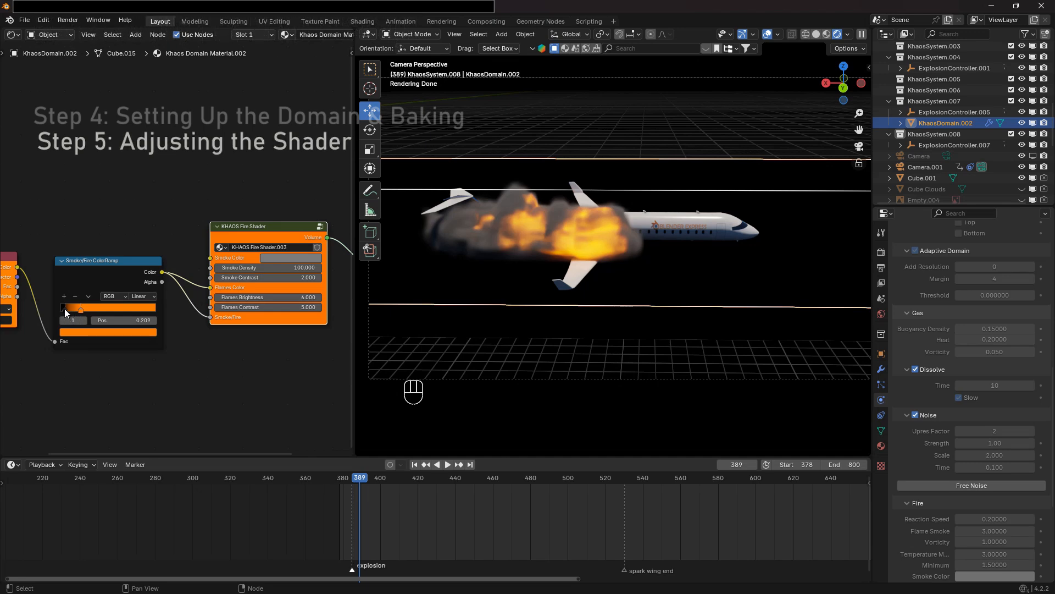
pyautogui.moveTo(64, 308)
pyautogui.mouseDown()
pyautogui.moveTo(77, 308)
pyautogui.moveTo(68, 308)
pyautogui.mouseUp()
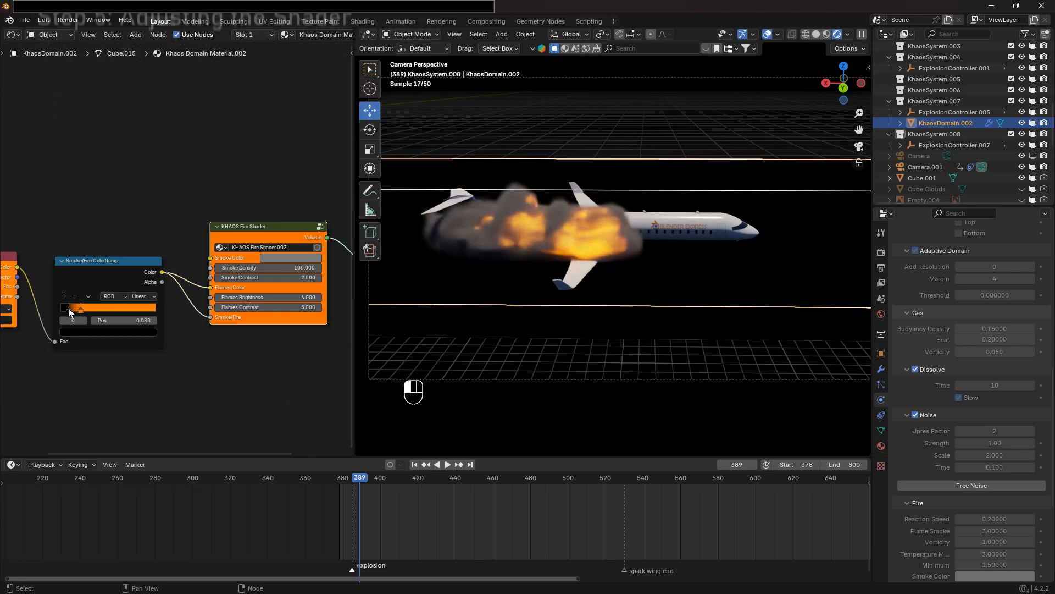